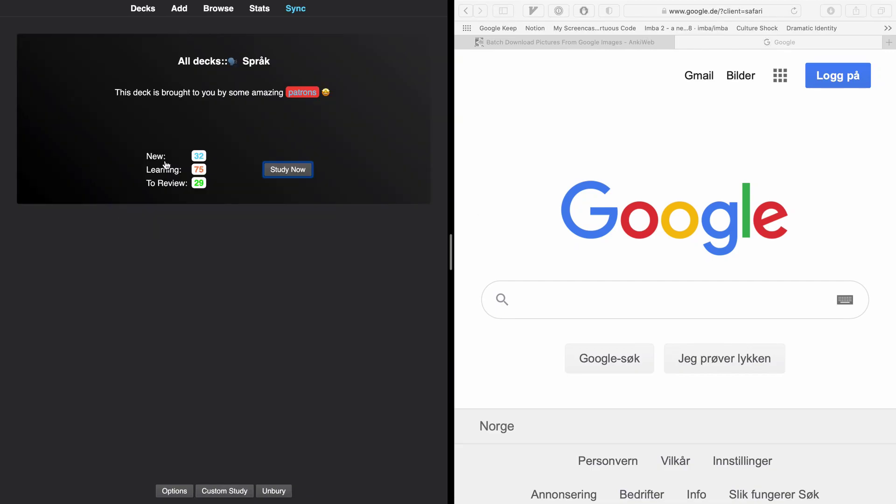
Start reviewing the Språk deck and search Google for the card's word けします.
key(space)
key(space)
key(space)
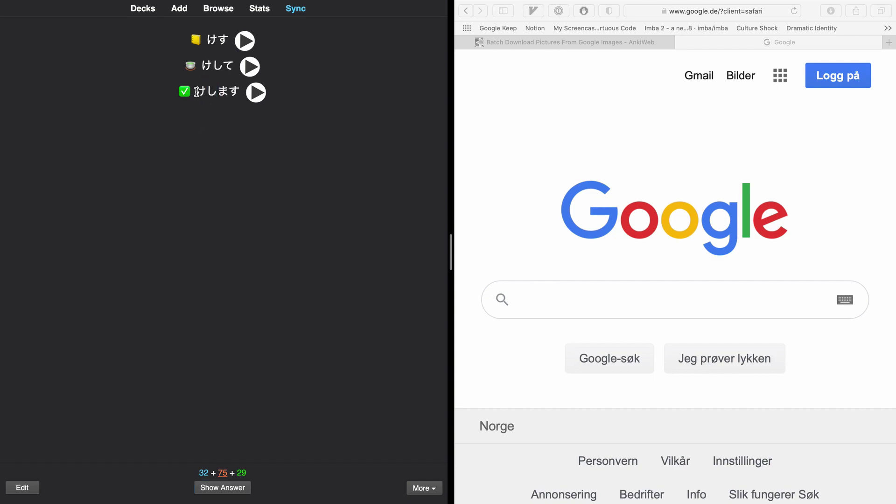
drag(195, 91, 238, 88)
key(super+c)
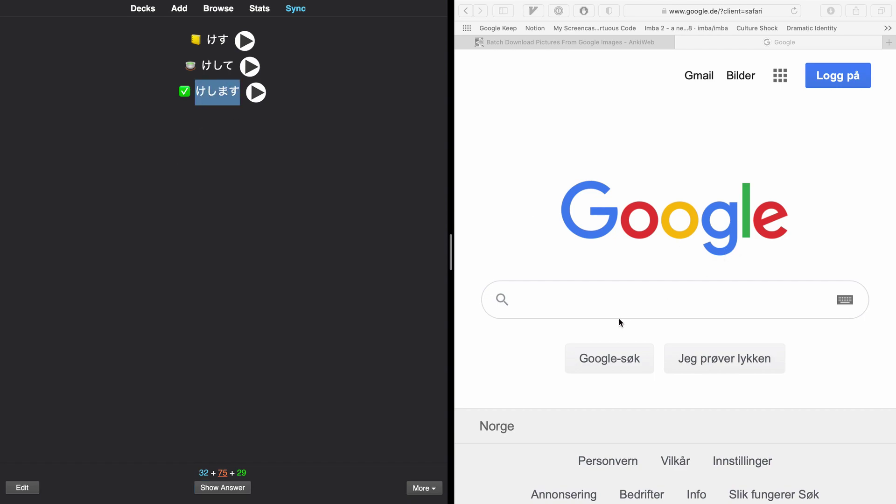
click(618, 297)
key(super+v)
key(Return)
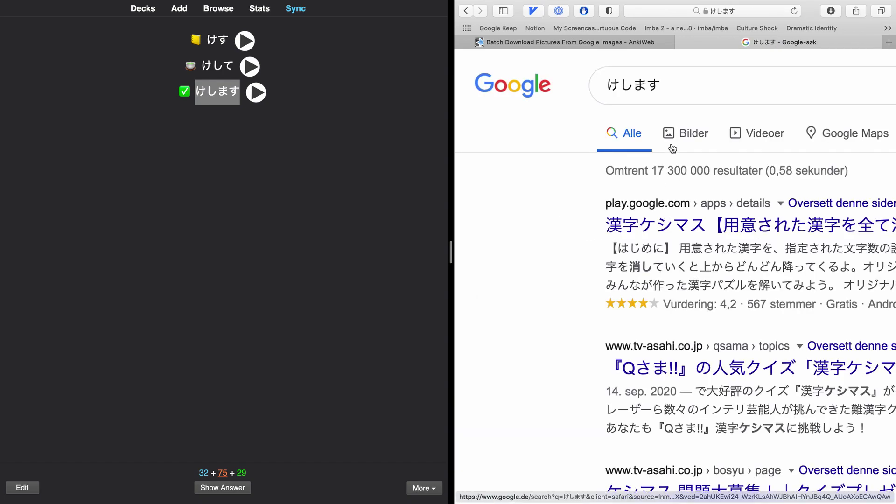
Show image results and preview the blog.goo.ne.jp lamp-switch illustration.
click(672, 148)
scroll(771, 280, down, 3)
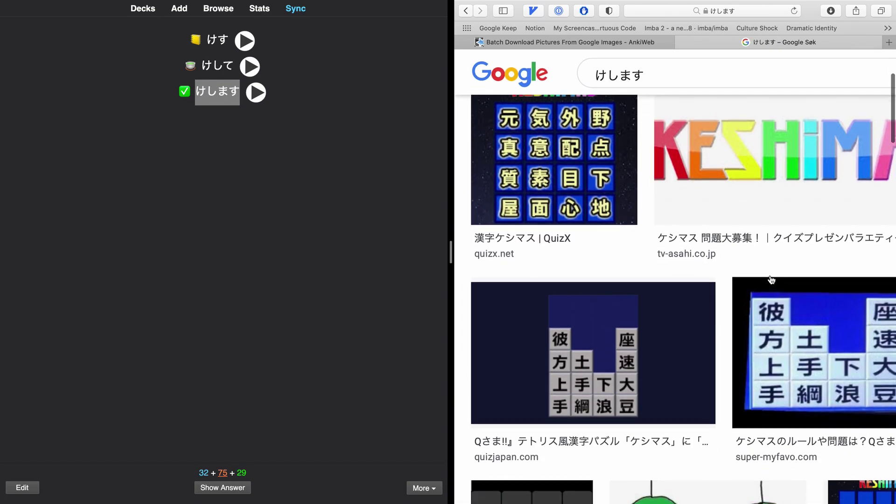
click(700, 490)
right_click(716, 373)
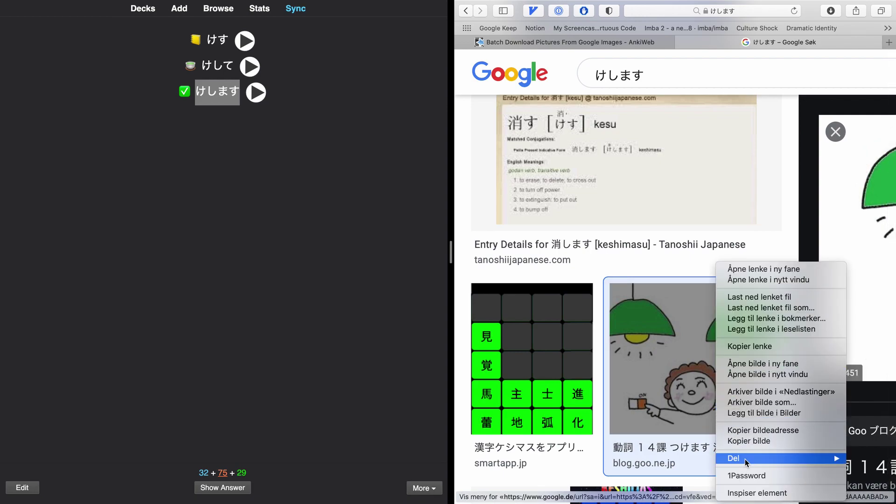
Paste the copied lamp image into the けす card's Ordbok form field, then answer the card.
click(747, 441)
click(270, 254)
key(e)
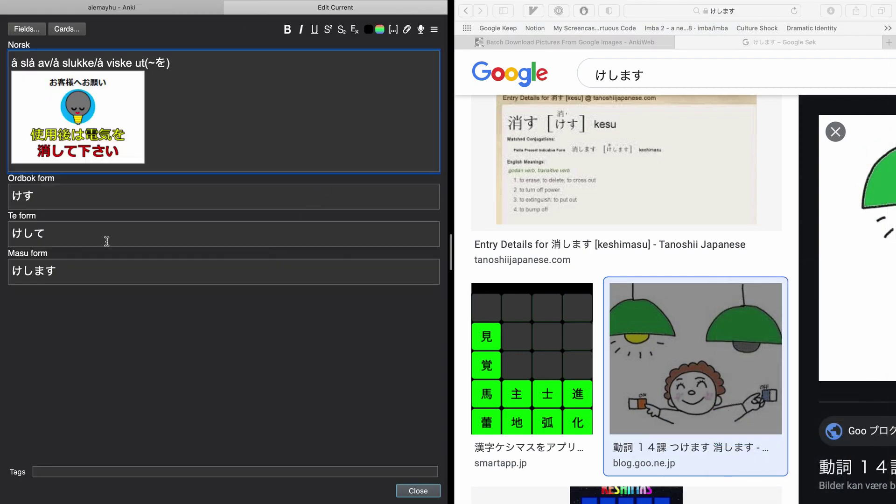
click(83, 264)
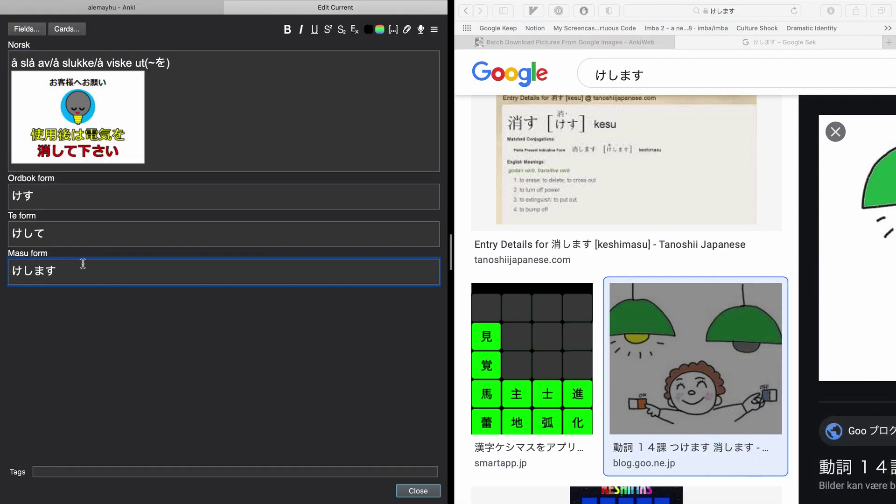
click(78, 186)
key(Return)
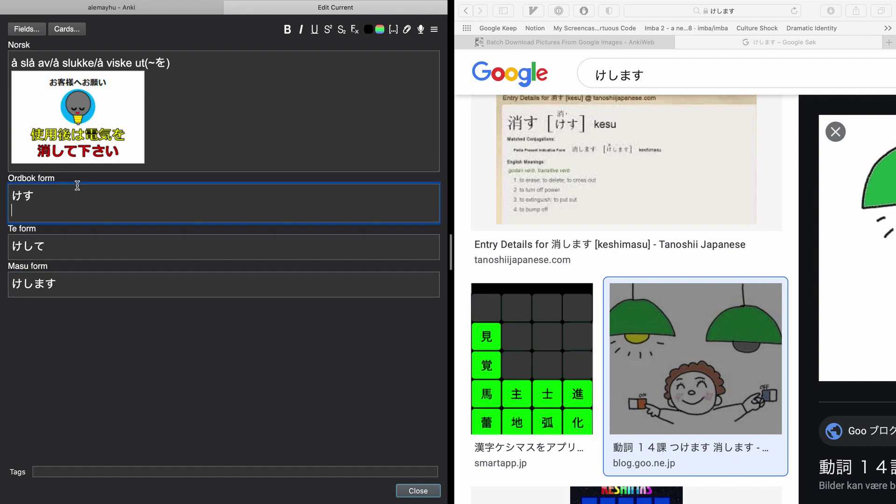
key(Escape)
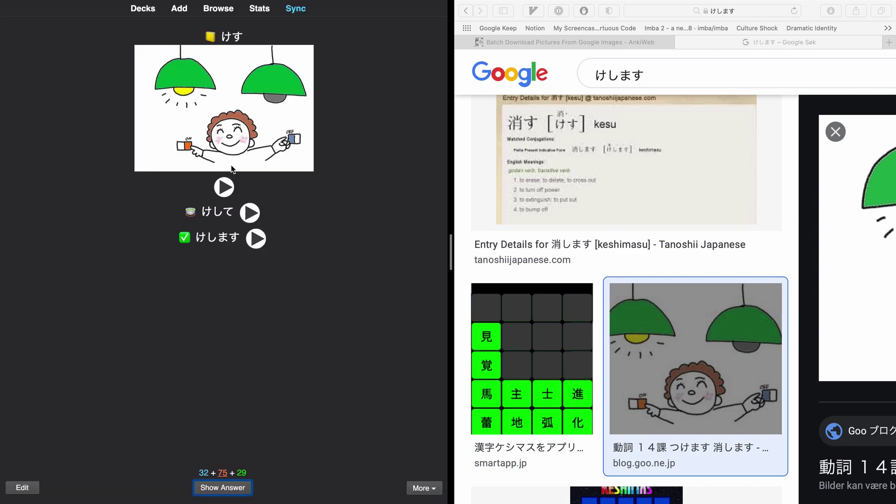
key(minus)
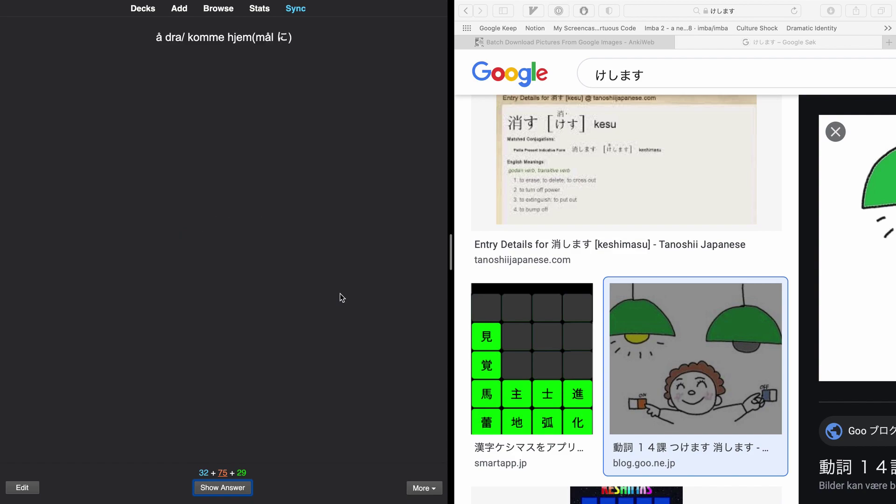
Return to the deck list and select code 561924305 on the Batch Download Pictures AnkiWeb page.
key(d)
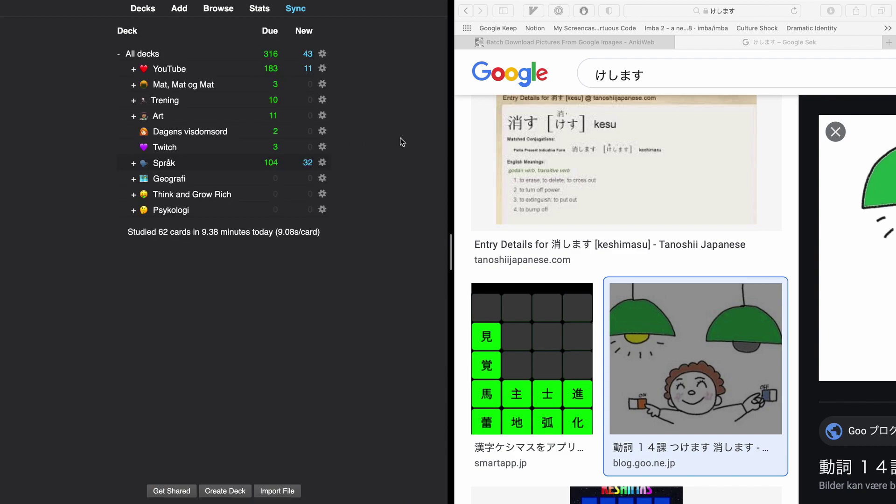
click(597, 41)
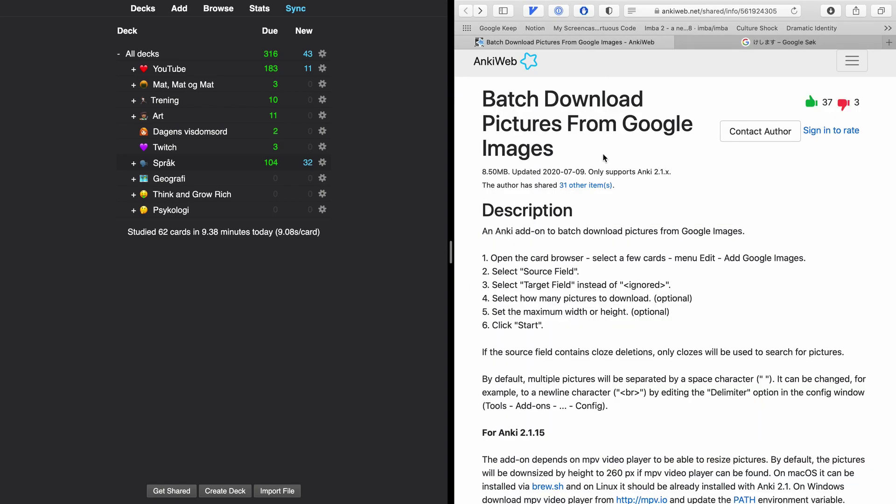
scroll(572, 268, down, 5)
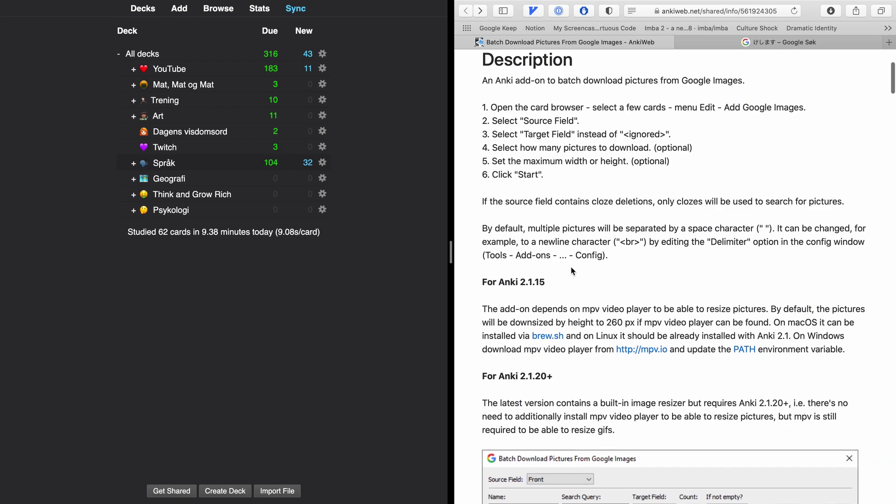
scroll(571, 269, down, 5)
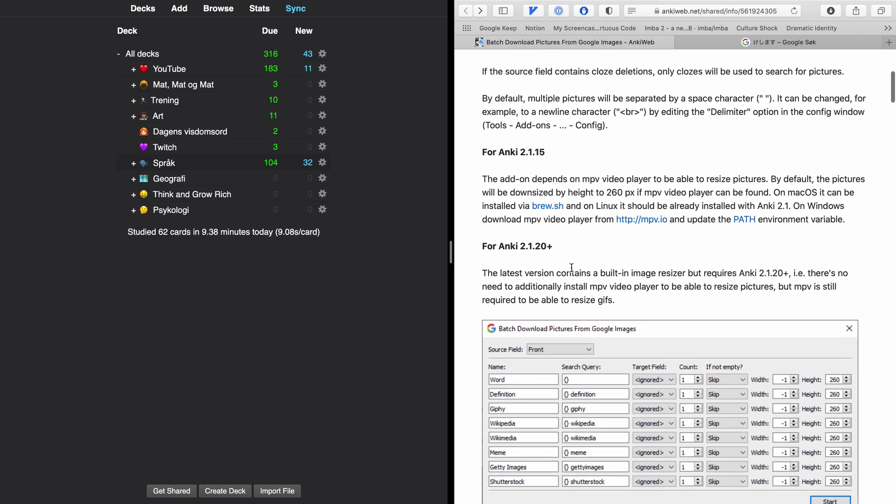
scroll(571, 268, down, 5)
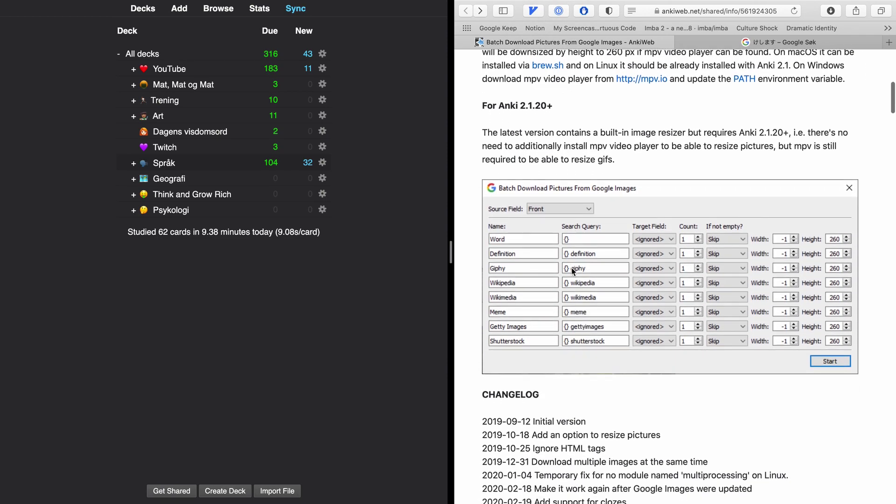
scroll(571, 268, down, 8)
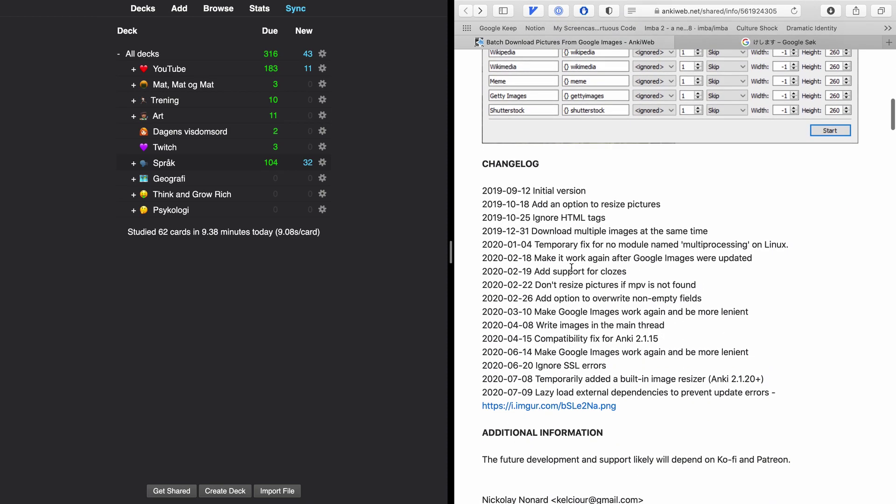
scroll(571, 269, down, 9)
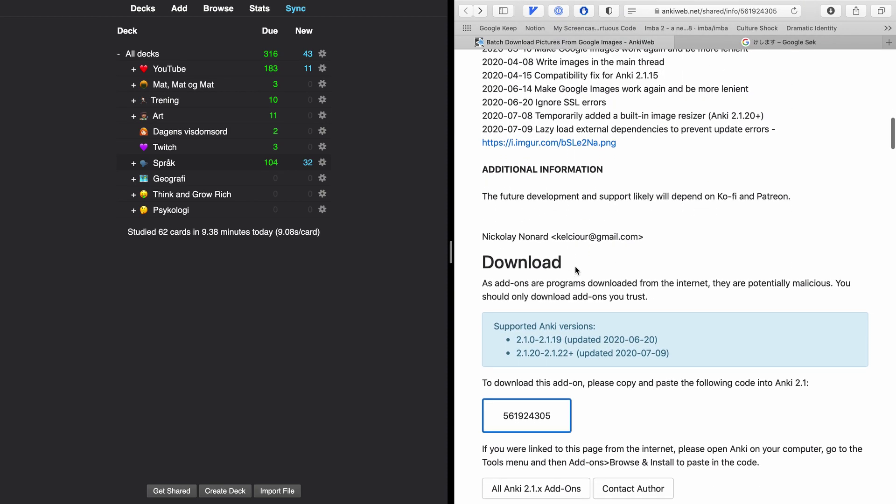
double_click(542, 415)
key(super+c)
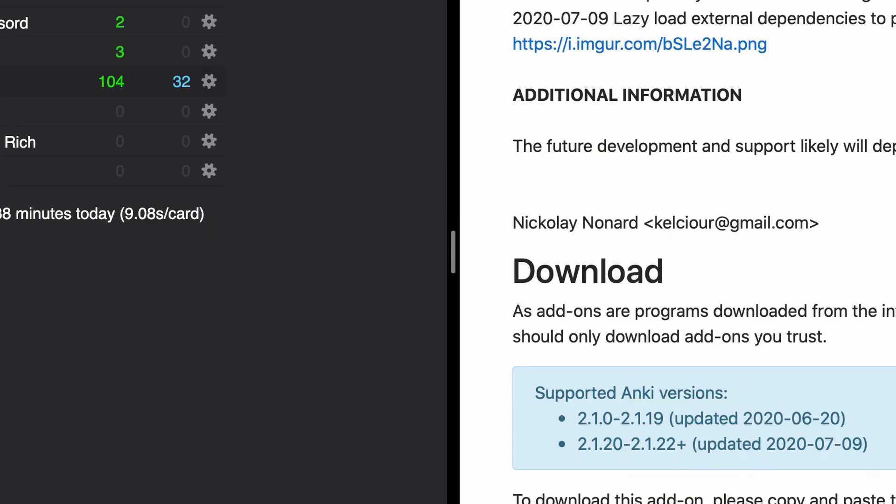
Install add-on 561924305 through Tools > Add-ons > Get Add-ons, then close the add-ons window.
click(39, 6)
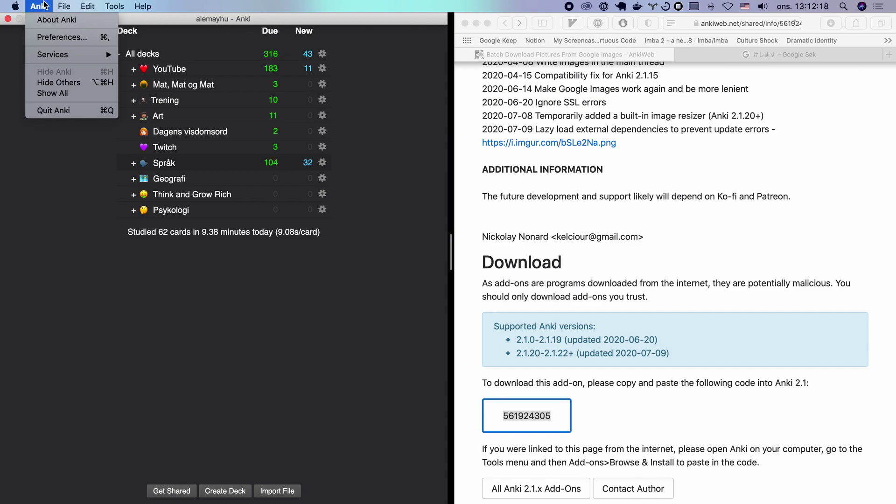
mouse_move(114, 6)
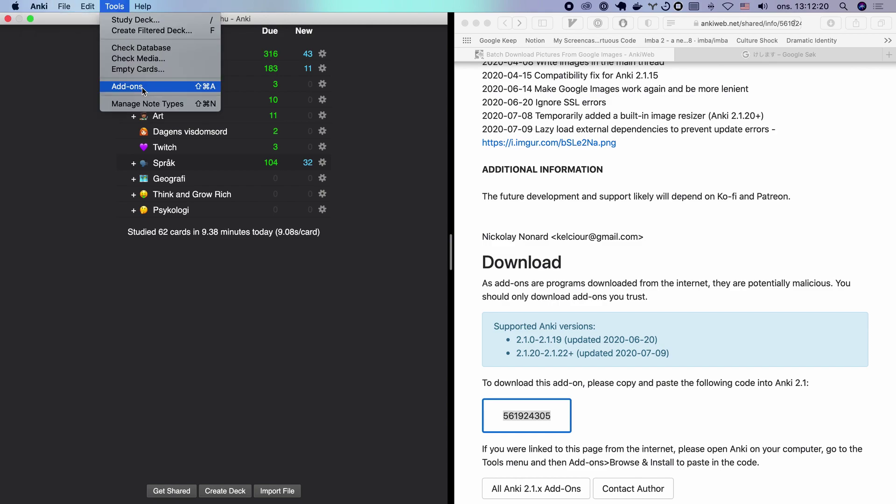
click(219, 89)
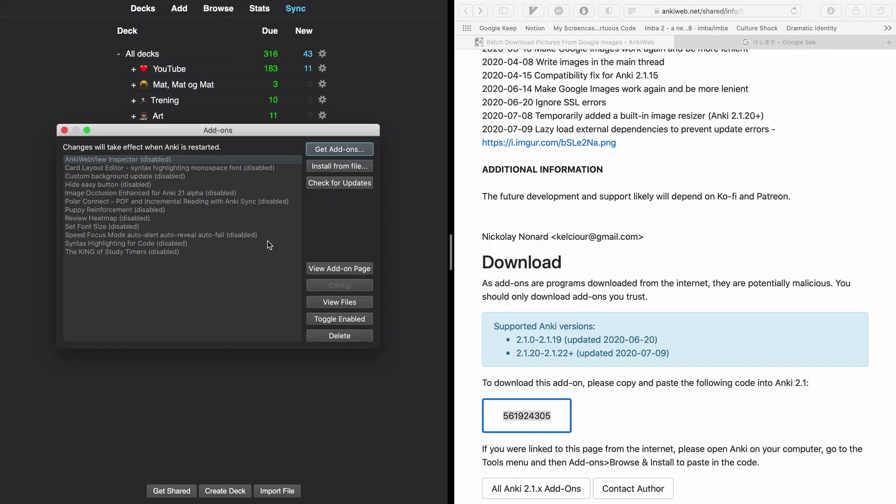
click(349, 149)
key(super+v)
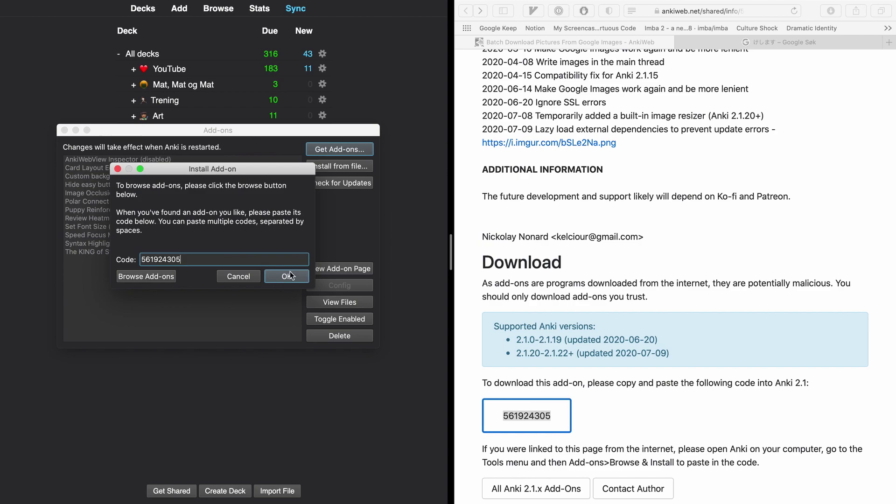
click(289, 272)
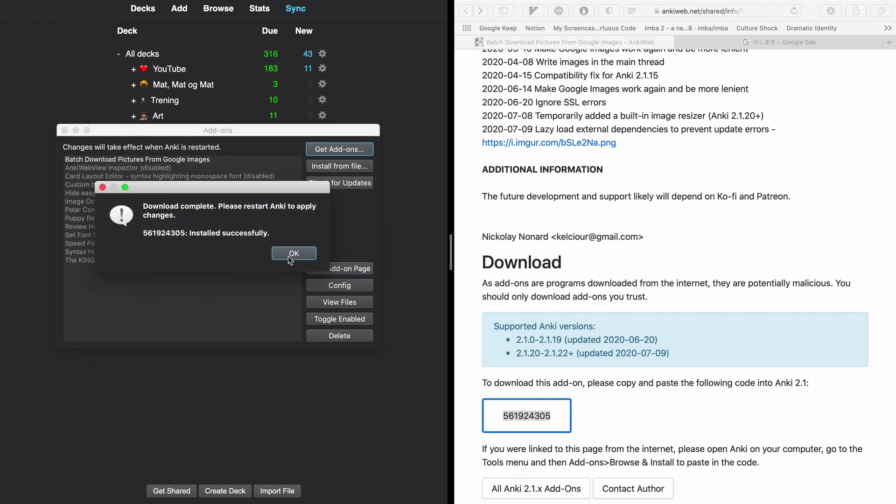
click(293, 254)
click(64, 130)
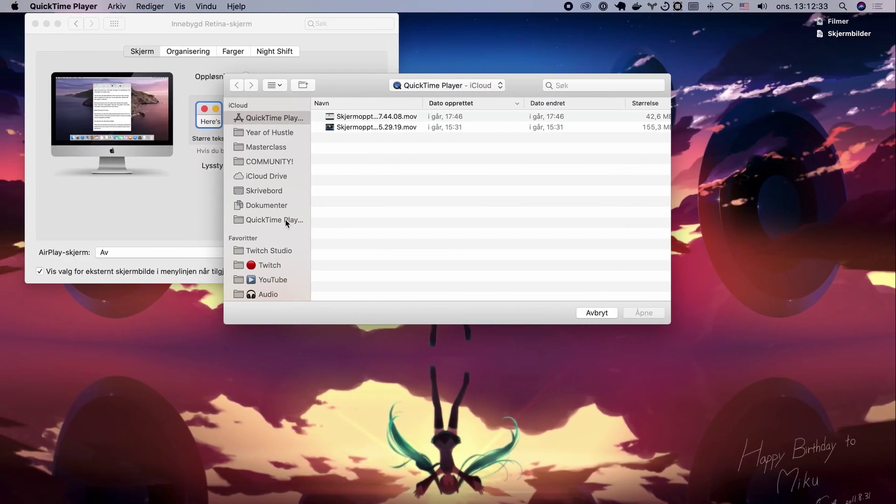
Relaunch Anki from system search and open the Språk deck overview.
key(super+space)
text(ank)
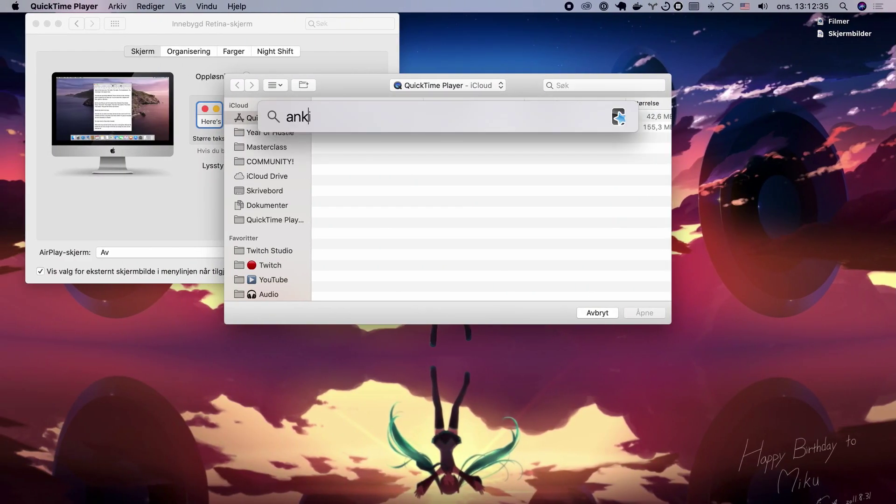
key(Return)
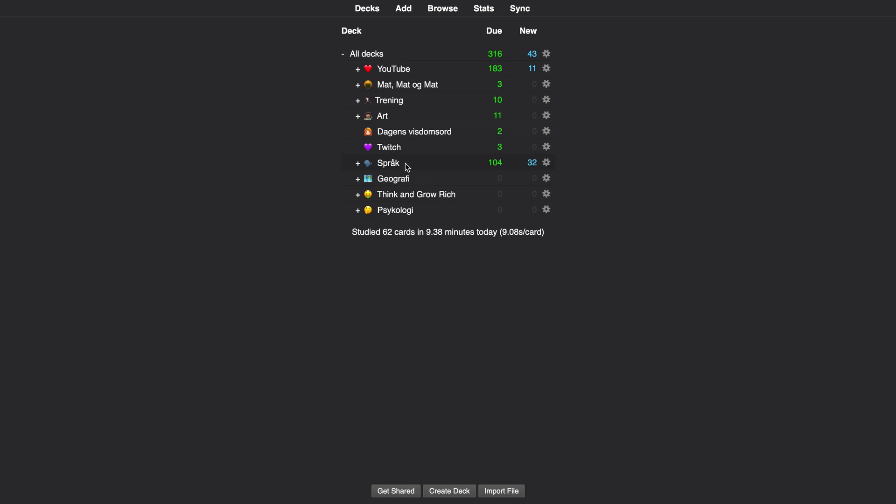
click(399, 164)
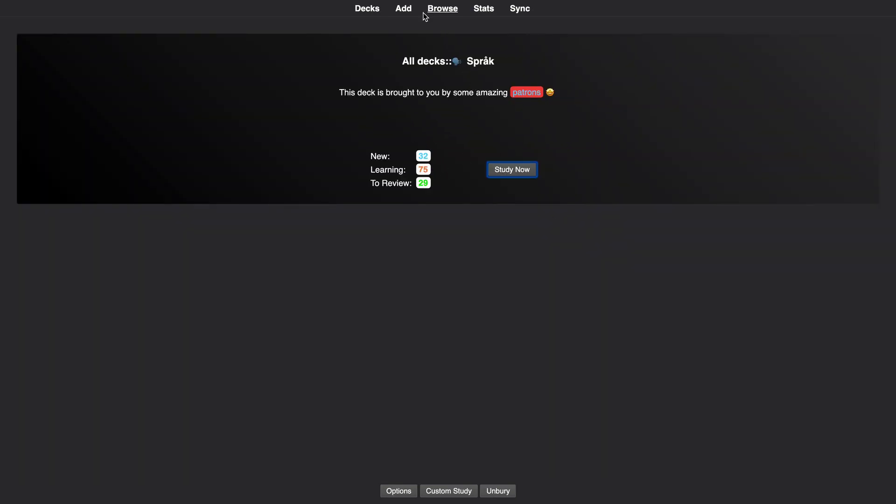
drag(473, 62, 494, 61)
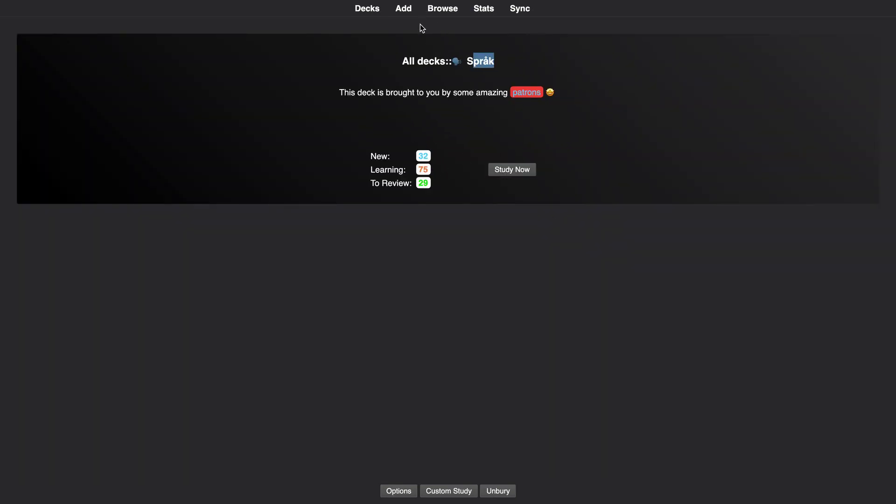
In the browser, list the Japansk deck's cards and open the å spise(~を) note for editing.
click(448, 15)
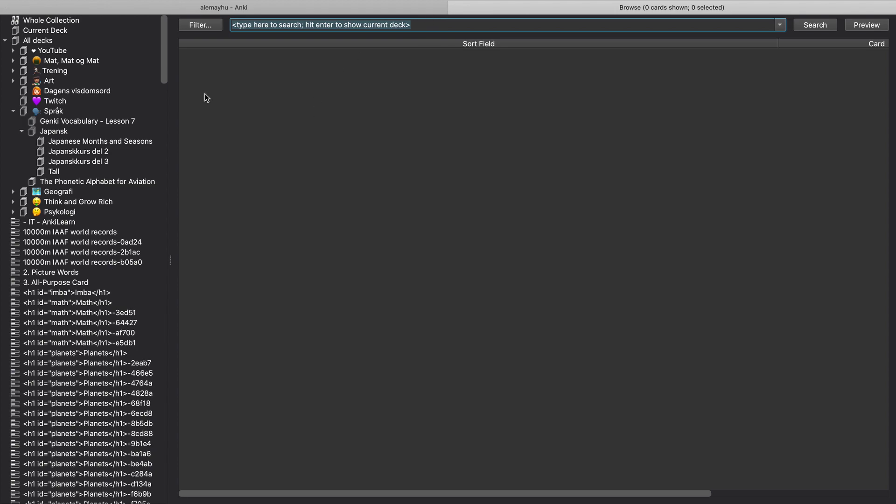
click(63, 133)
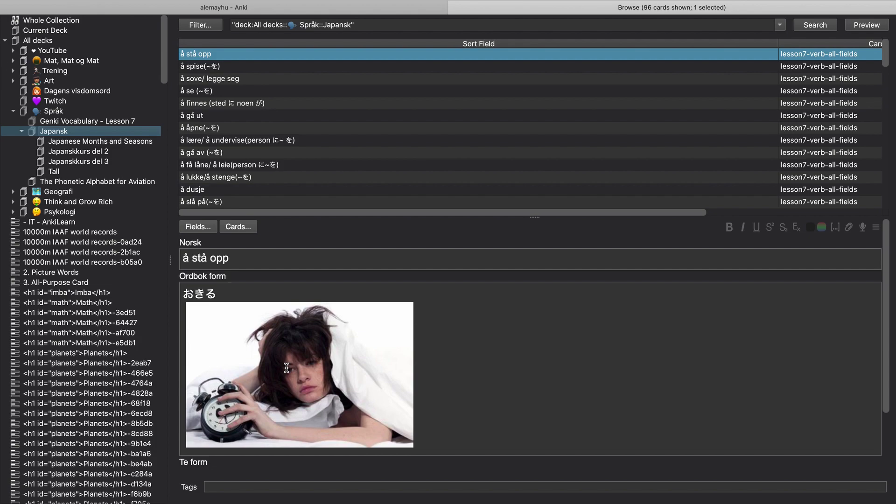
click(236, 68)
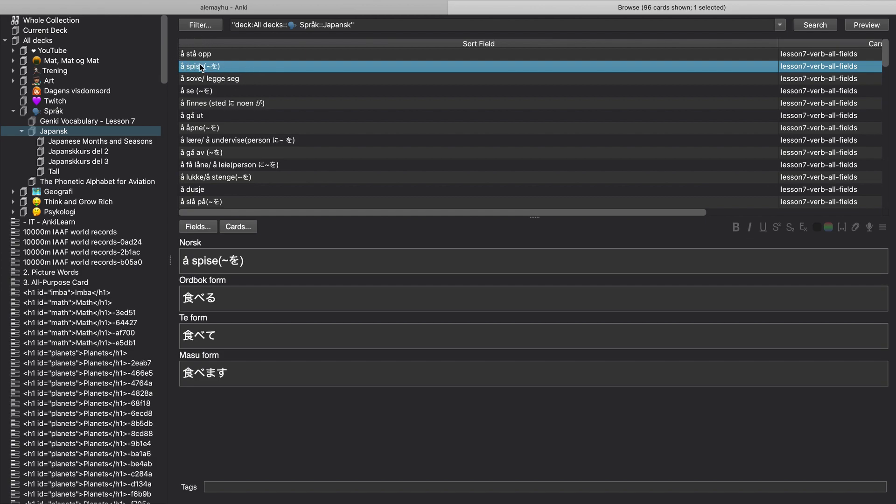
click(64, 6)
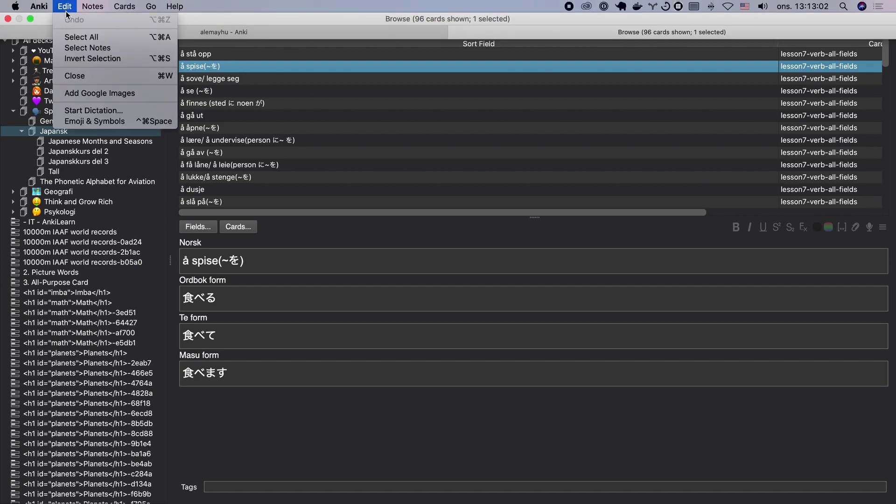
In Add Google Images, set Source Field to Ordbok form and If not empty to Append.
click(99, 94)
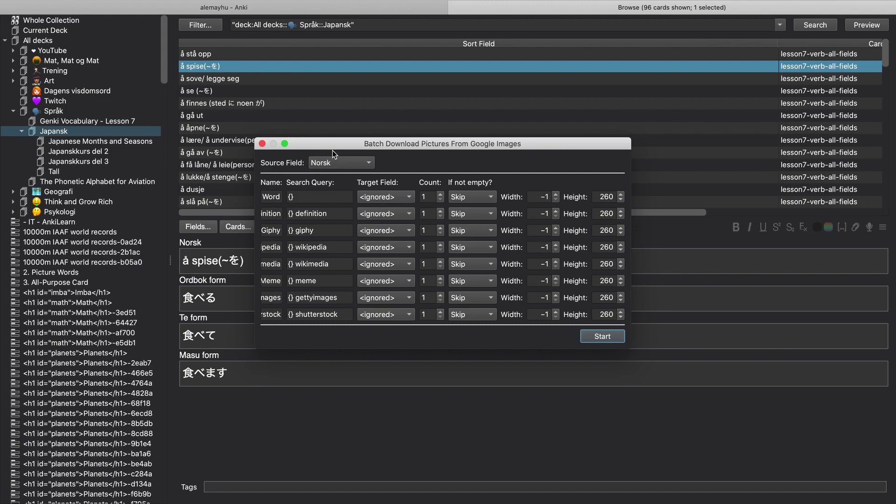
click(359, 166)
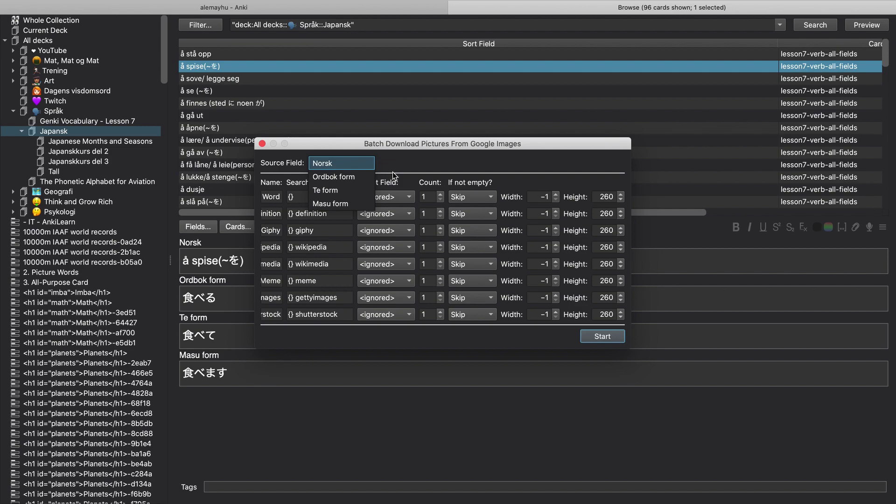
click(351, 177)
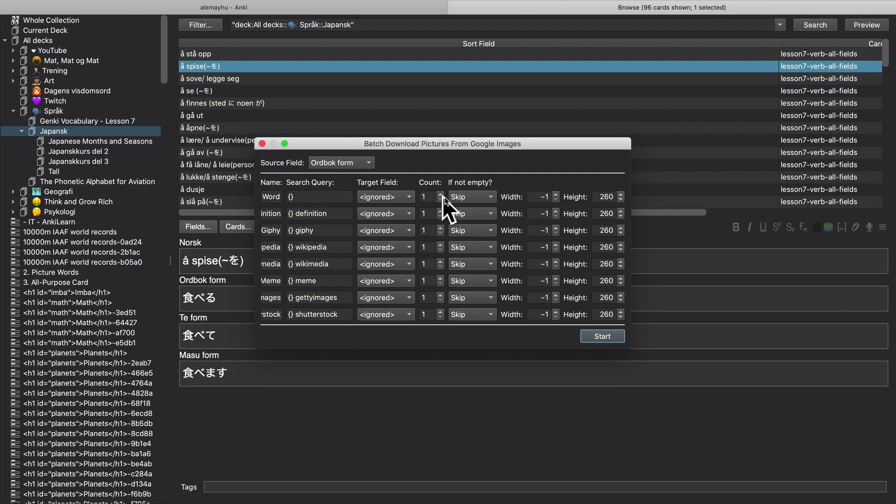
click(470, 197)
click(467, 224)
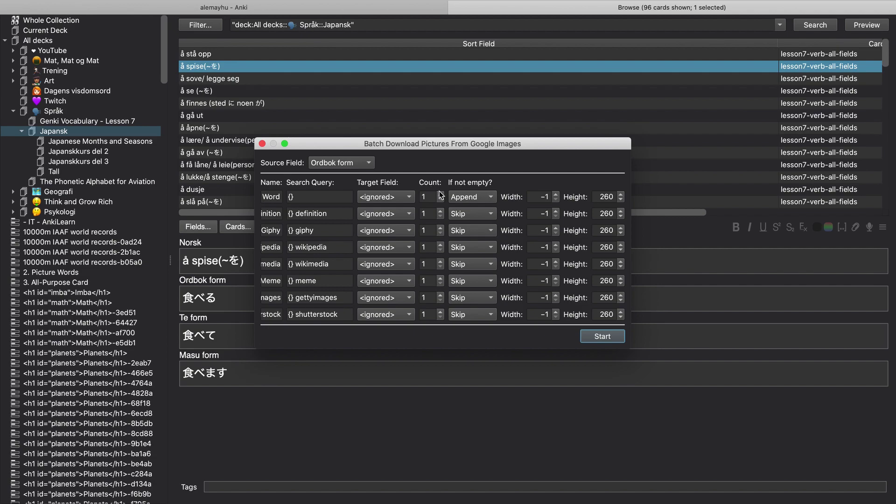
click(472, 198)
click(518, 191)
Set the Word row's Target Field to Ordbok form and start the download.
click(378, 196)
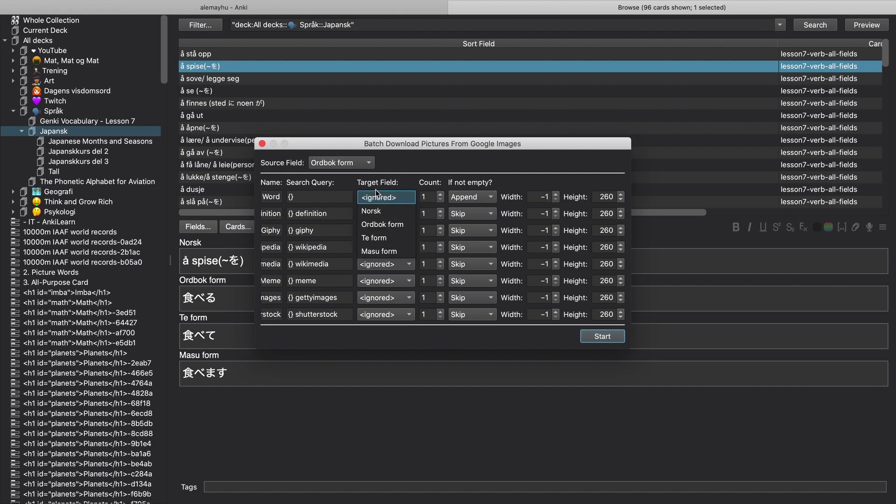
click(383, 225)
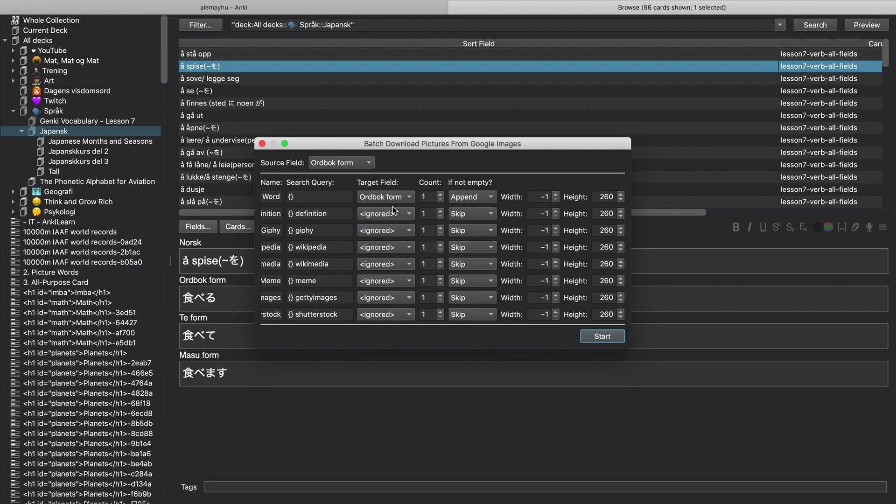
click(479, 197)
click(480, 197)
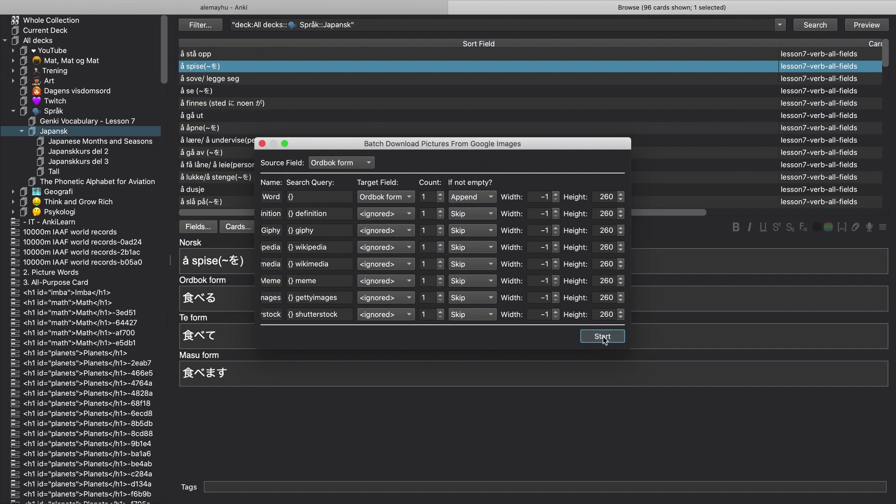
click(602, 337)
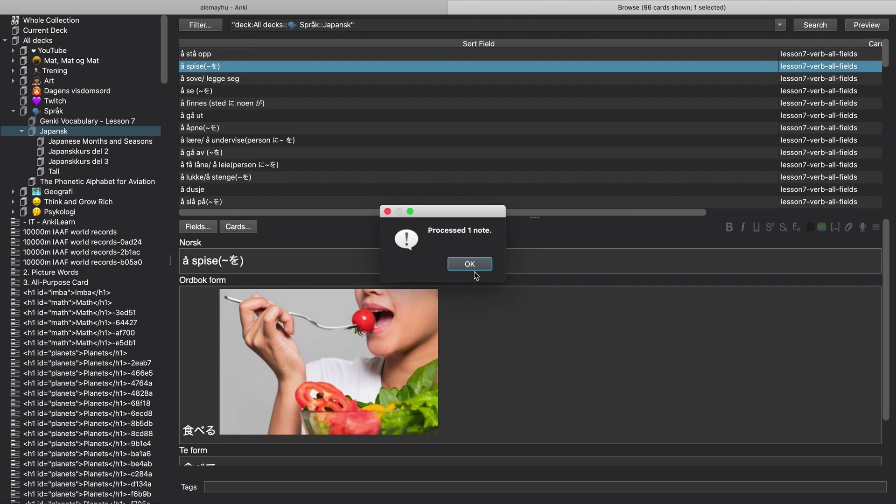
Move the eating picture onto its own line below 食べる in the Ordbok form field.
click(469, 264)
click(208, 351)
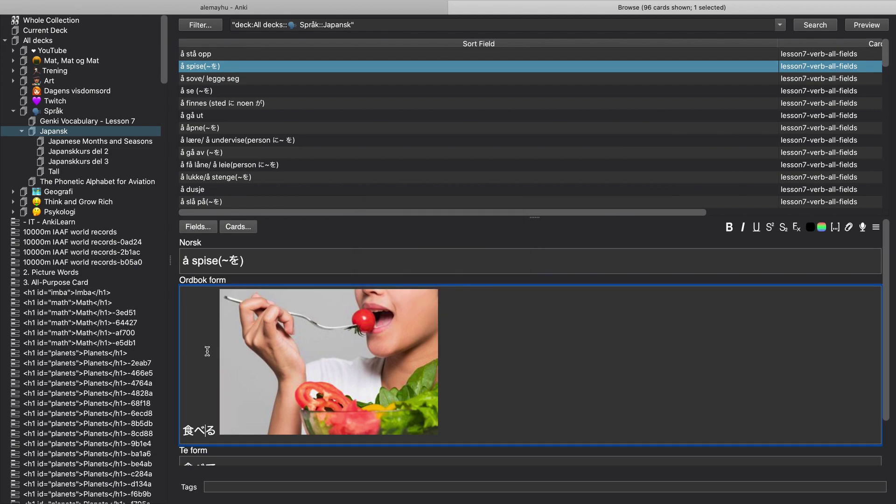
key(Return)
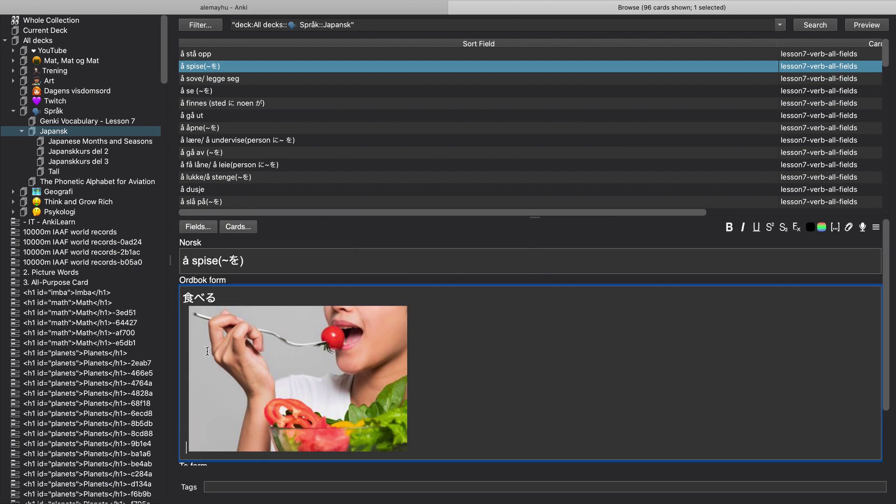
key(Delete)
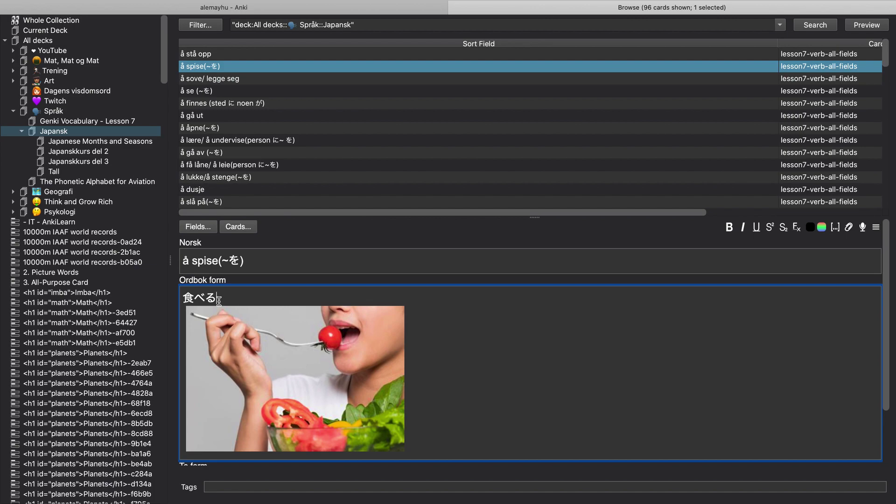
scroll(426, 317, down, 3)
scroll(427, 316, up, 3)
View the å finnes note and settle on the å sove/ legge seg note.
click(262, 77)
click(258, 100)
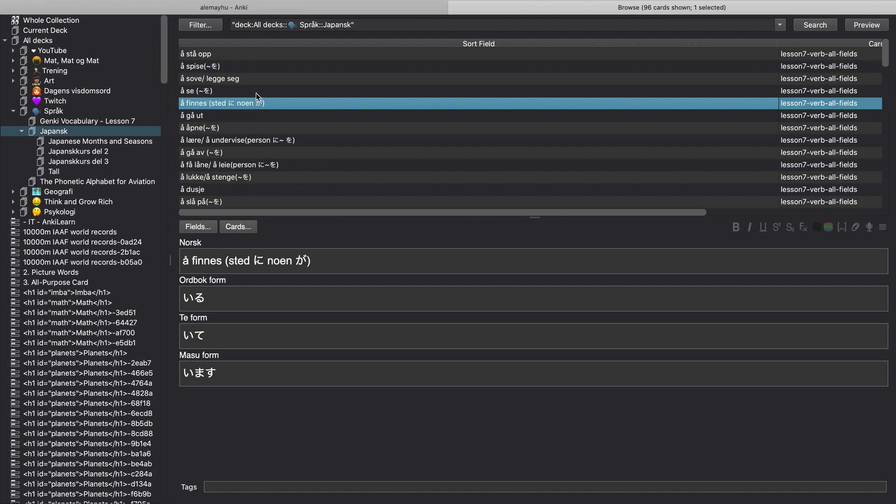
click(256, 78)
scroll(268, 130, down, 8)
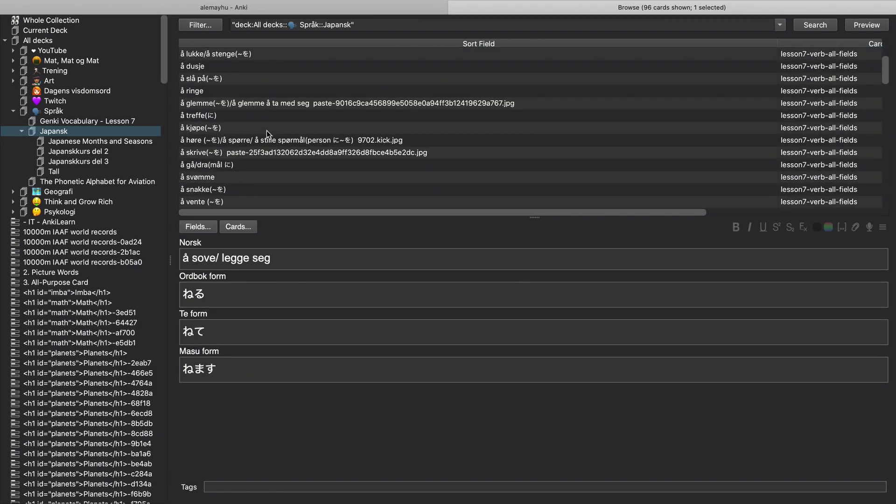
scroll(268, 136, down, 3)
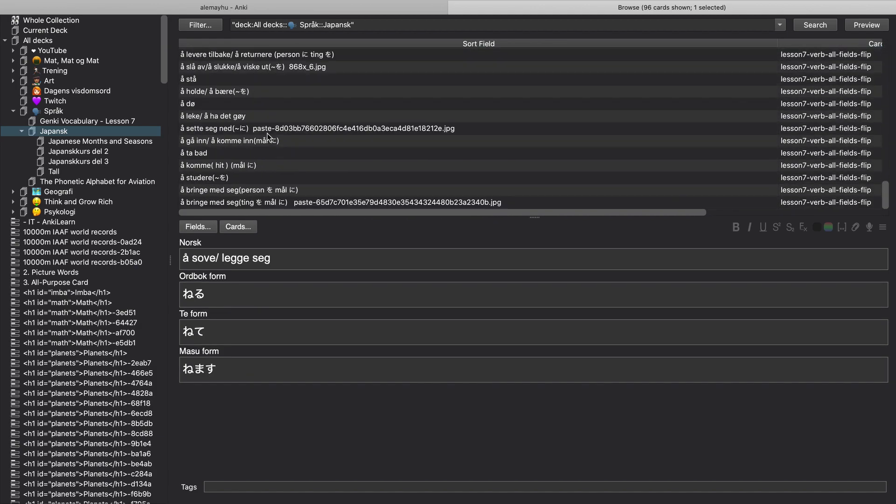
Select the cards from å sove to the last and run Add Google Images with the same settings.
shift+click(281, 194)
scroll(297, 149, up, 4)
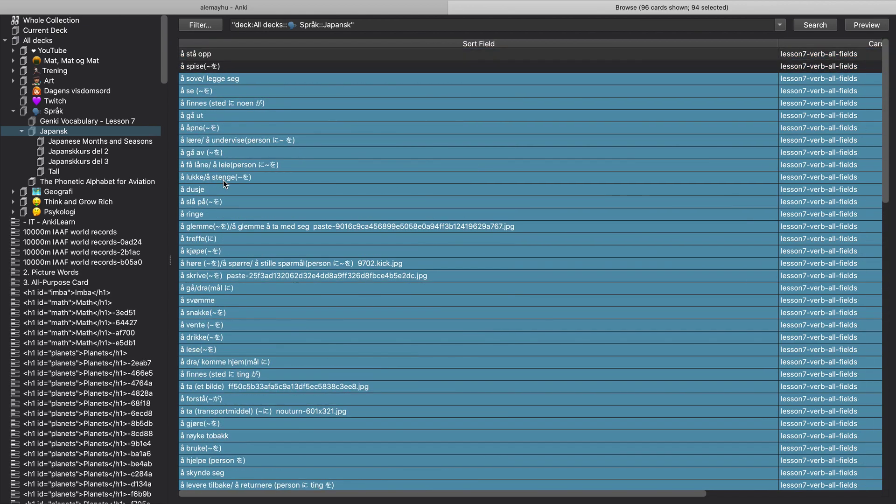
click(66, 6)
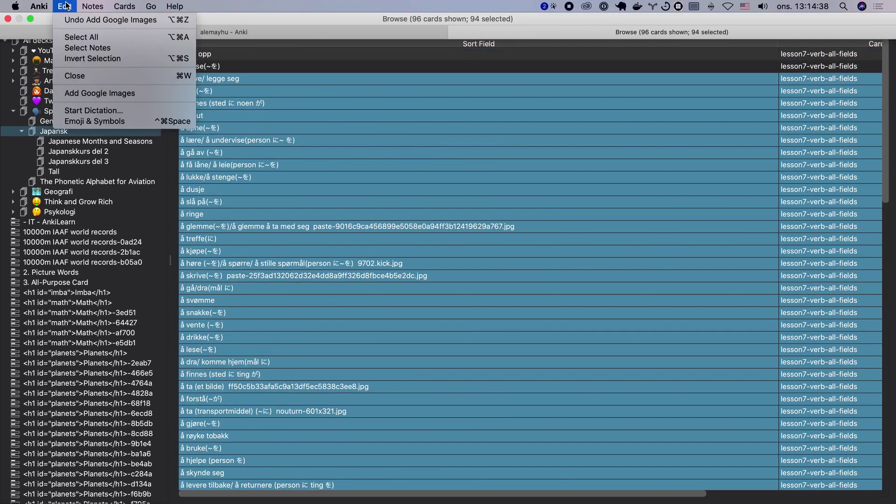
click(135, 92)
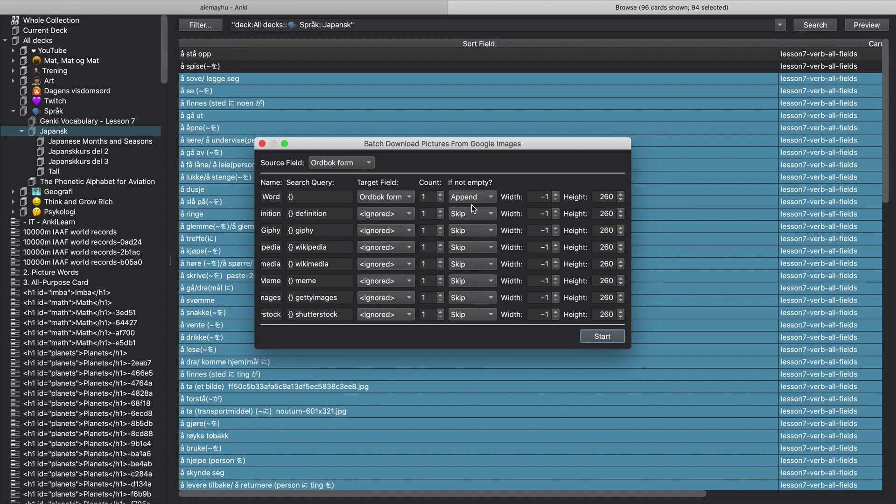
click(611, 337)
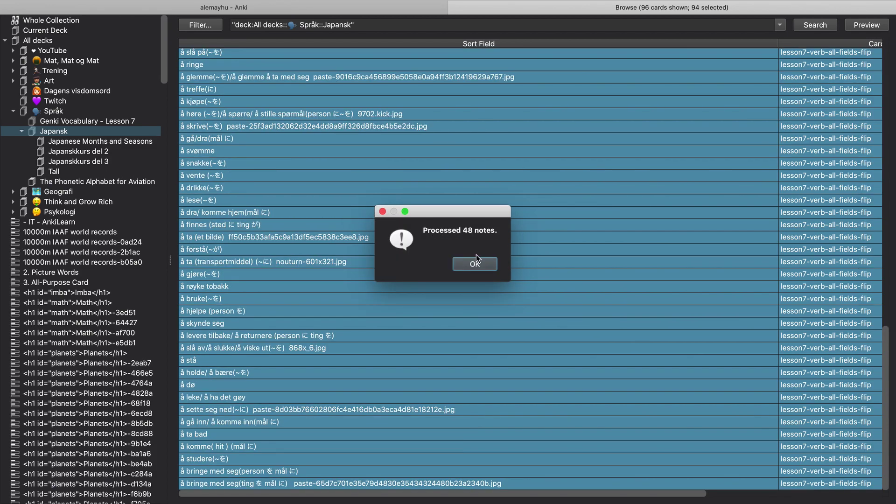
Check the downloaded pictures on the å gå/dra, å treffe, å se and å bringe med seg notes.
click(474, 265)
click(435, 136)
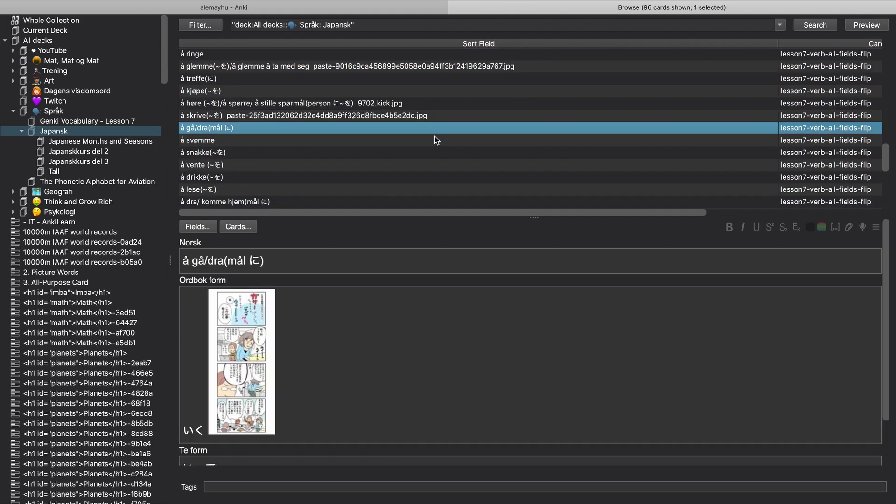
click(391, 83)
scroll(393, 85, up, 4)
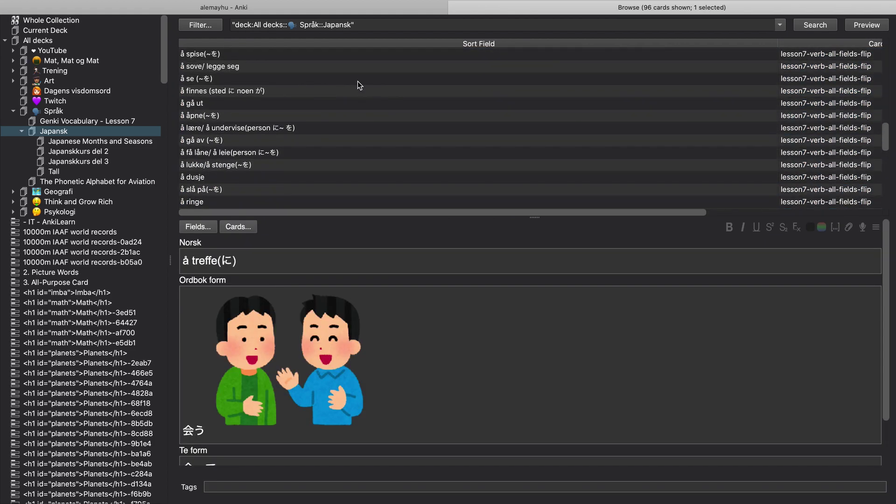
click(349, 79)
key(Down)
key(Down)
key(Down)
key(Down)
key(Down)
key(Down)
key(Down)
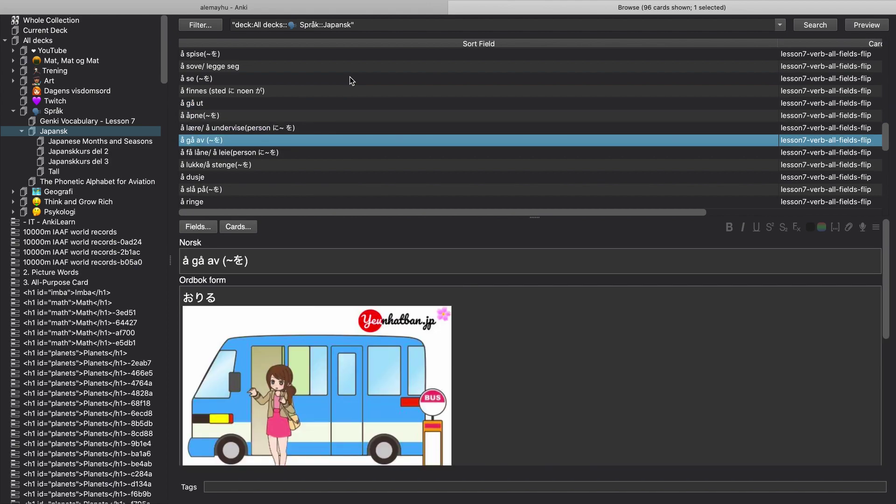
key(Down)
key(Down)
key(Down)
key(Down)
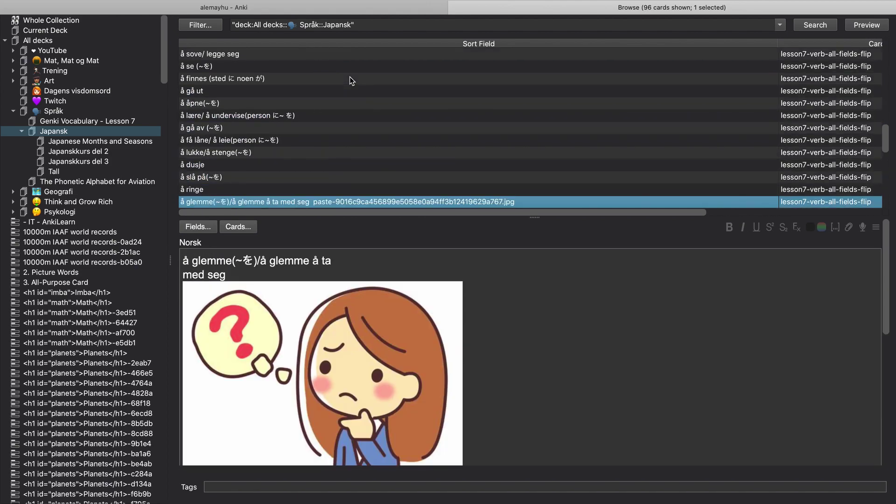
scroll(359, 153, down, 10)
scroll(365, 231, down, 1)
click(383, 200)
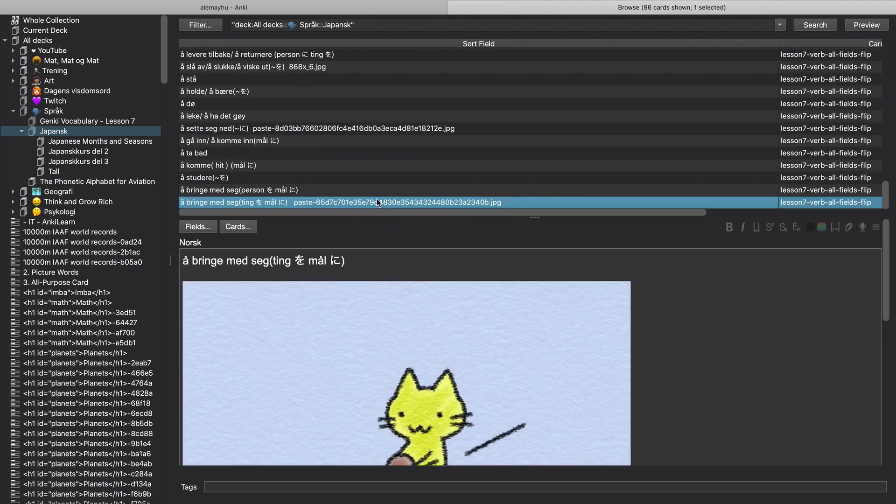
scroll(498, 302, down, 3)
scroll(498, 302, down, 3)
On the å ta bad note, put お風呂に入る on its own line above the bath picture.
key(Up)
key(Up)
key(Up)
key(Up)
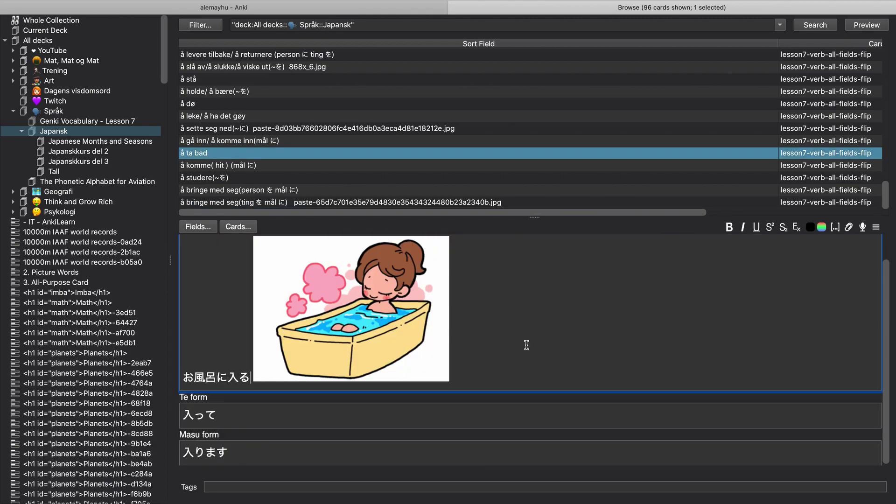
key(Return)
scroll(438, 289, up, 2)
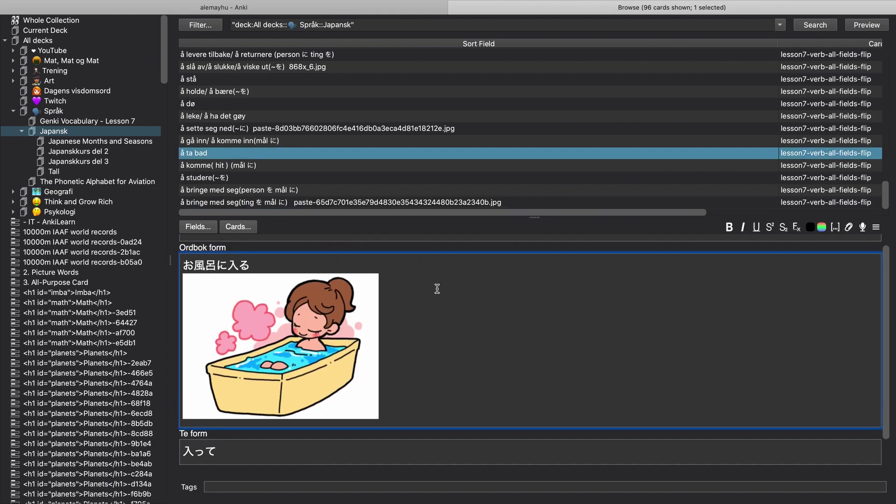
scroll(438, 309, down, 1)
scroll(439, 312, up, 3)
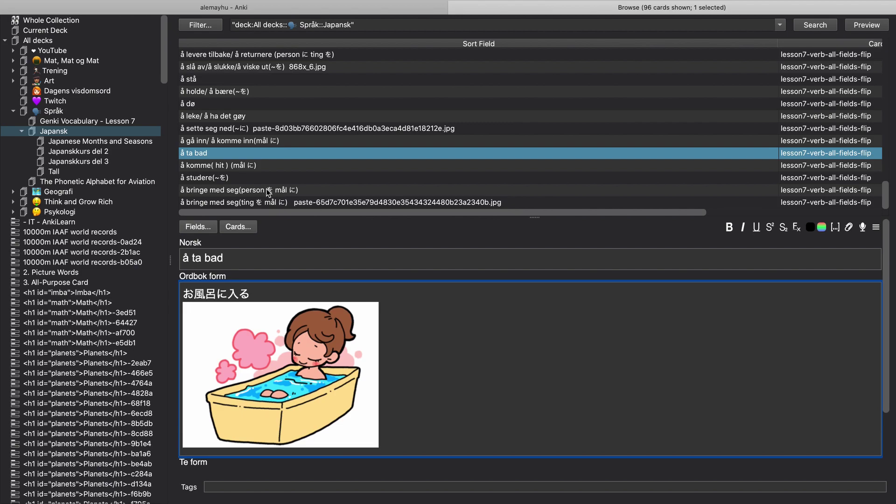
click(202, 153)
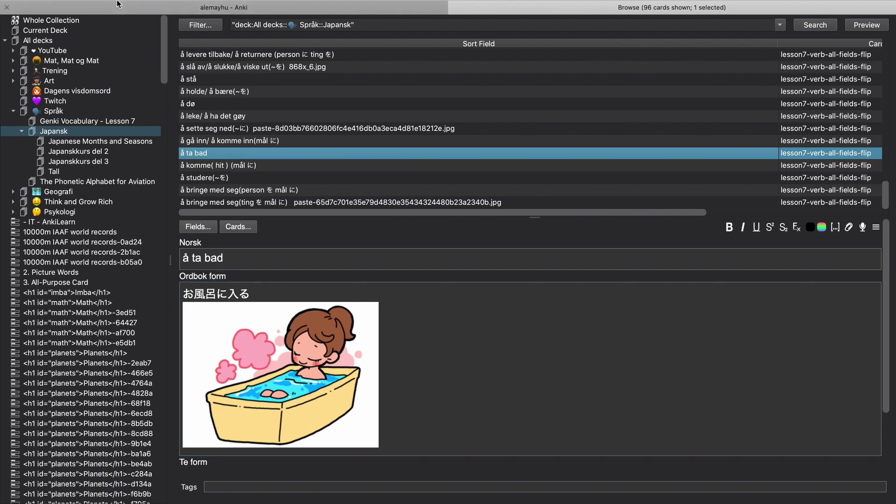
Batch-download a Google image for the å ta bad note into its Norsk field.
click(92, 7)
mouse_move(67, 7)
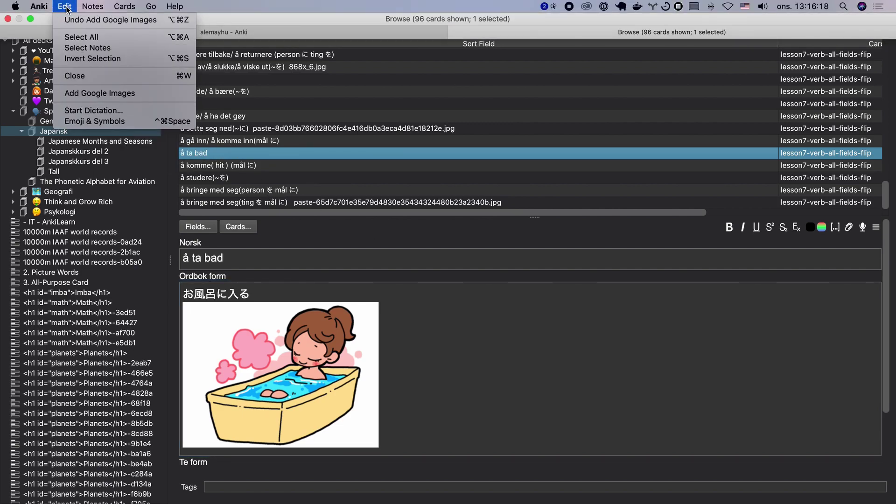
click(115, 96)
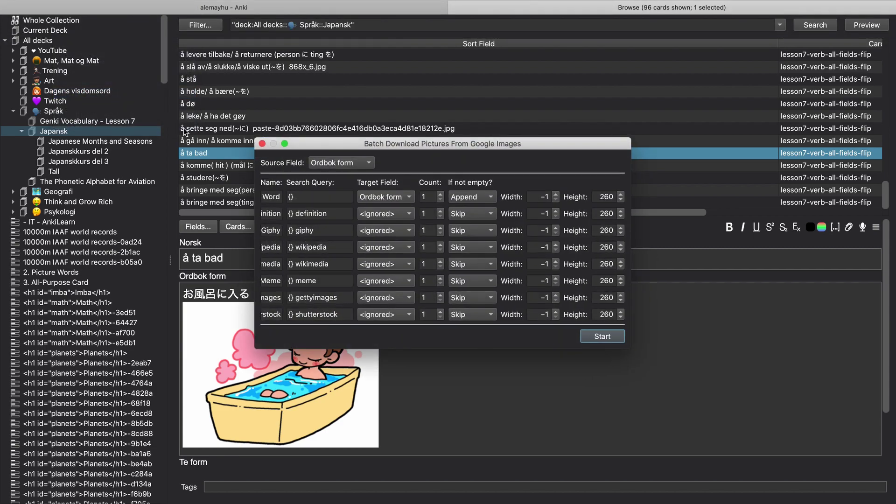
click(404, 197)
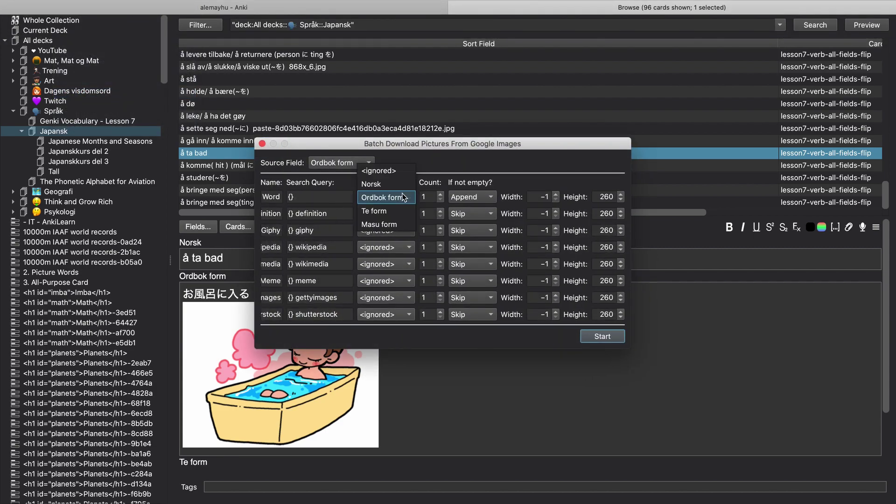
click(395, 184)
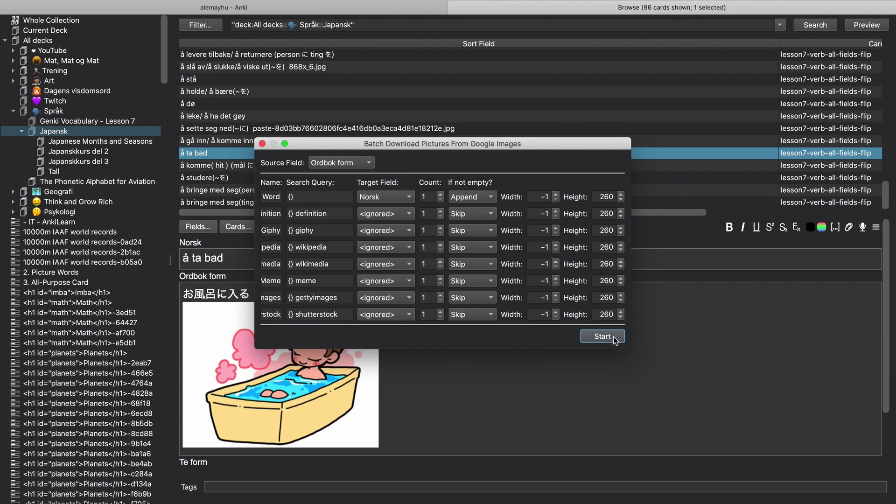
click(613, 337)
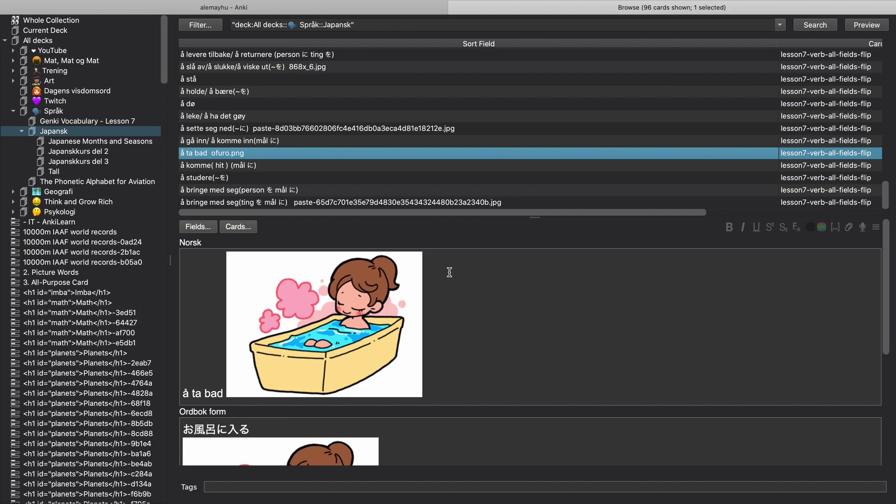
Close the browser, start studying the Språk deck and reveal the かえる card's answer.
scroll(449, 272, down, 3)
key(Escape)
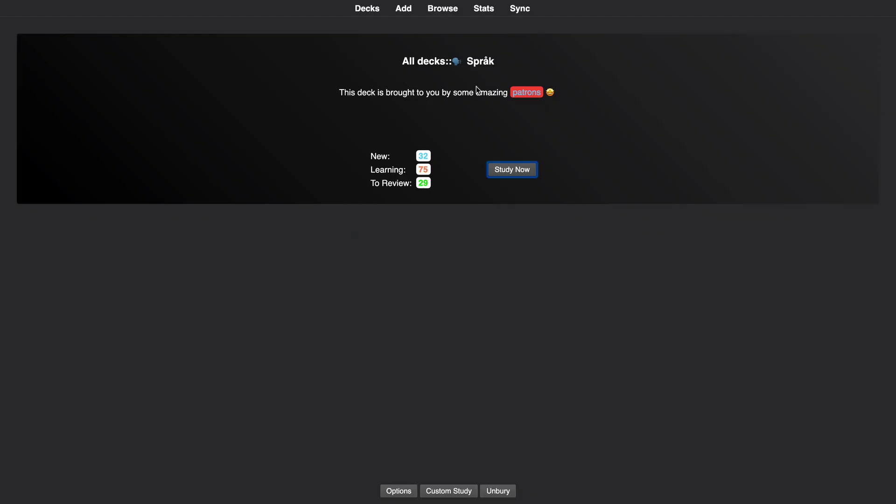
key(s)
key(space)
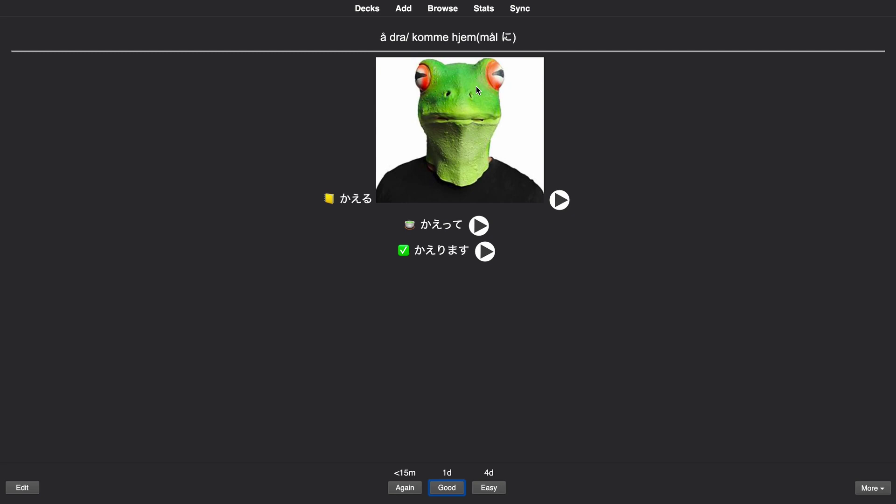
Move the frog picture onto a line below かえる, then grade the card Good.
key(e)
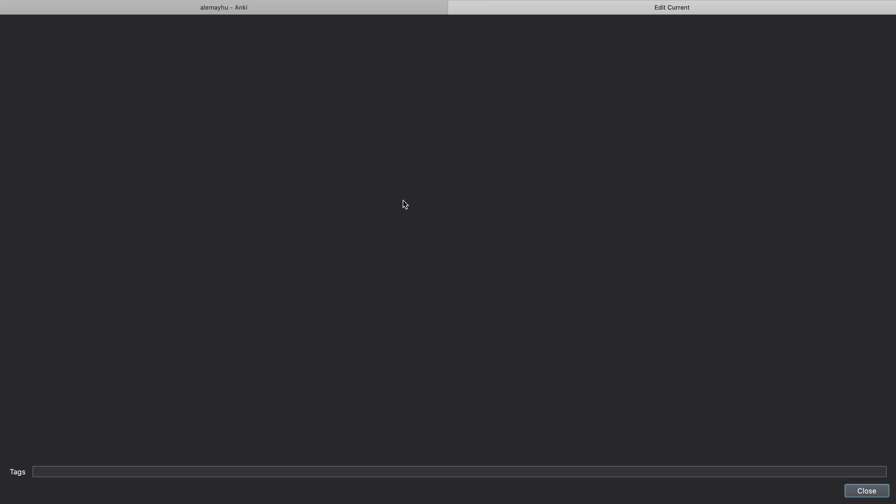
click(50, 170)
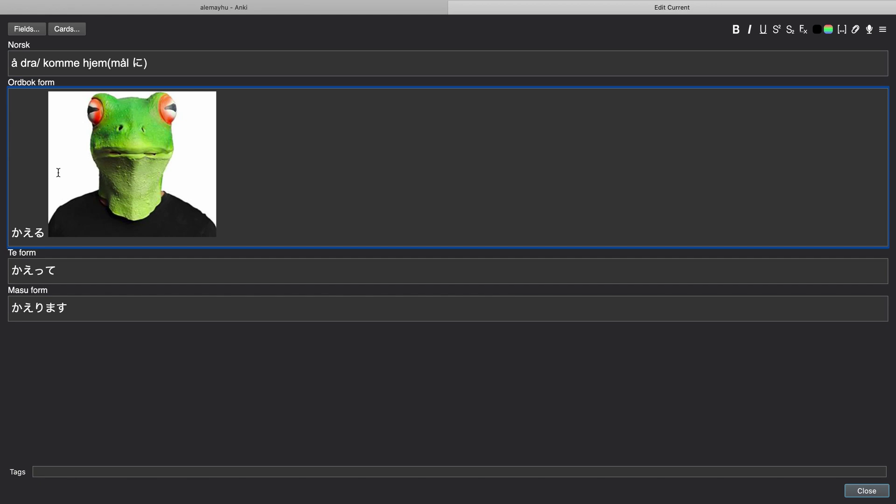
click(342, 183)
key(Return)
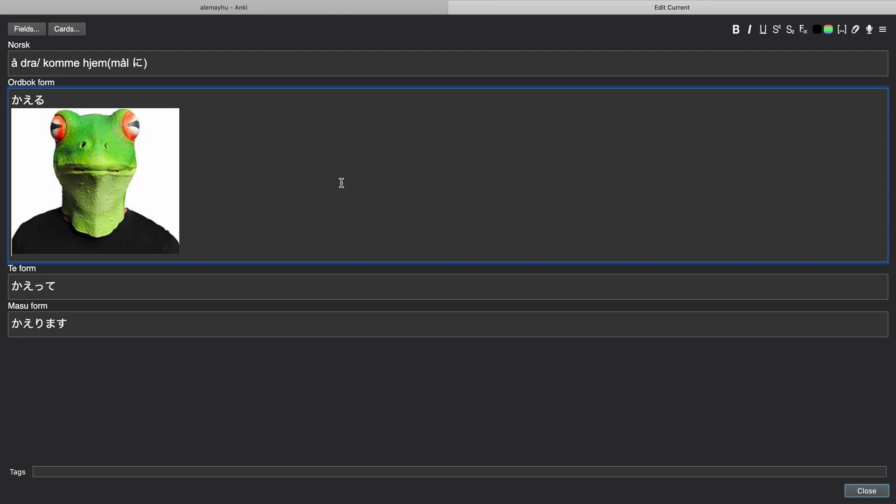
key(Escape)
key(space)
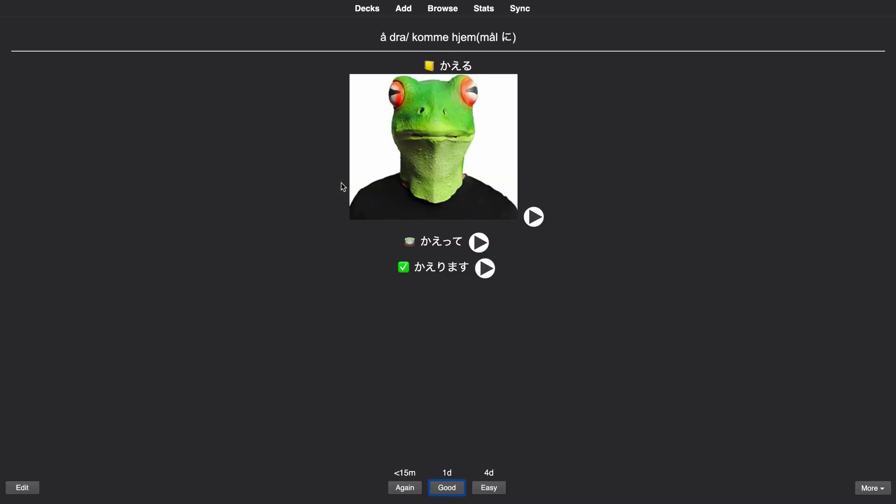
key(space)
key(space)
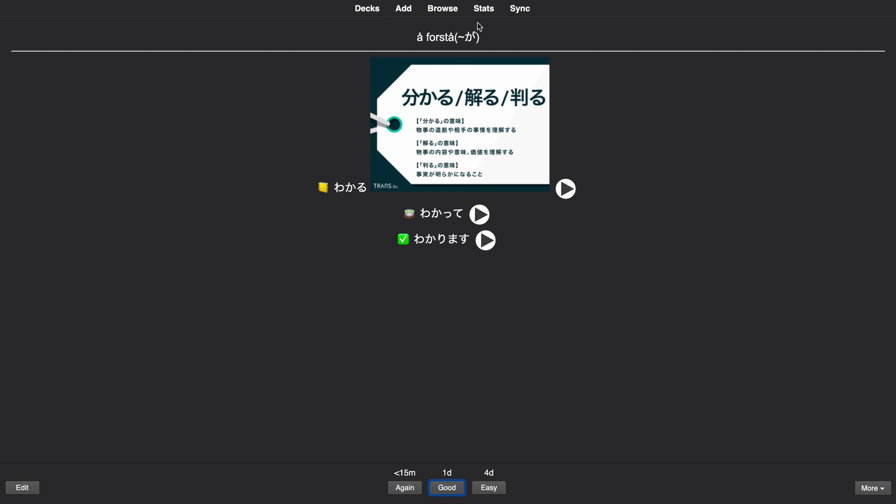
Delete the image from the å forstå(~が) Ordbok form field and flag the card red.
key(e)
key(Escape)
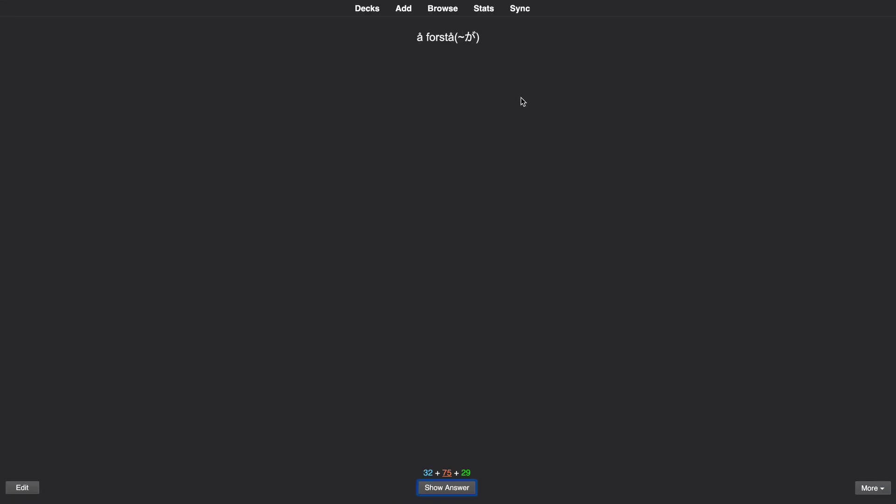
key(e)
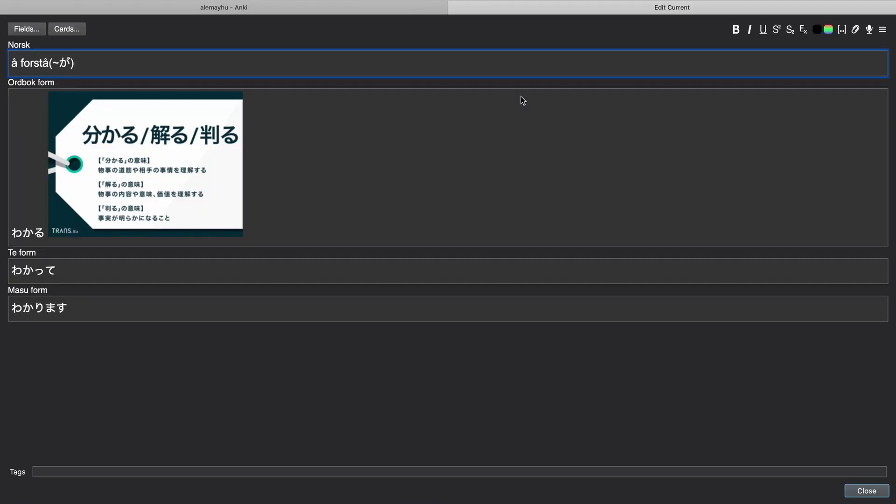
click(410, 117)
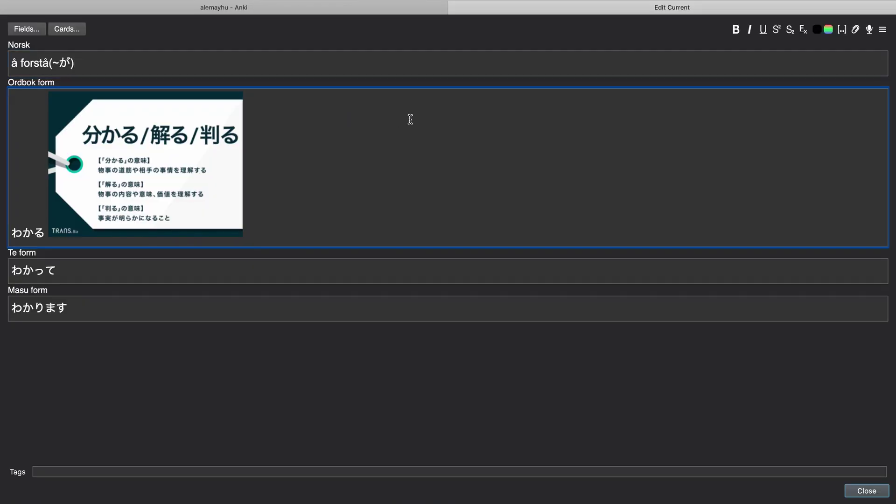
key(BackSpace)
key(Escape)
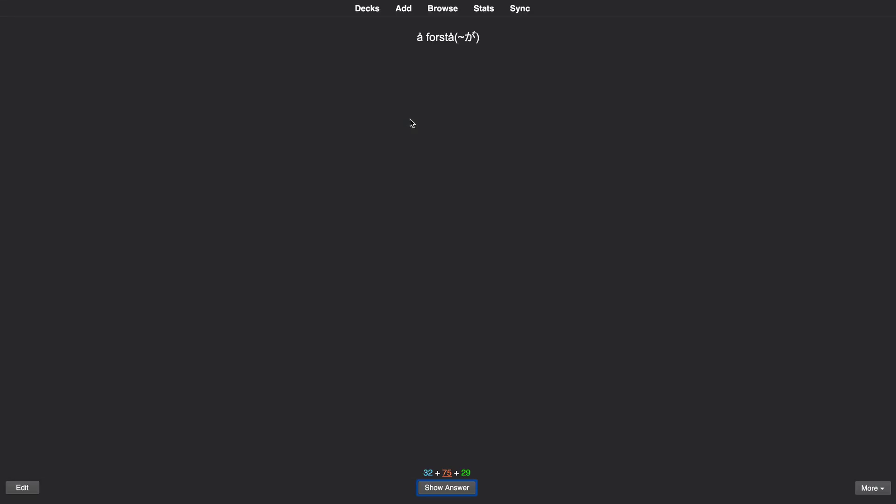
key(ctrl+1)
Select both å forstå(~が) cards in the card browser.
click(447, 11)
click(301, 89)
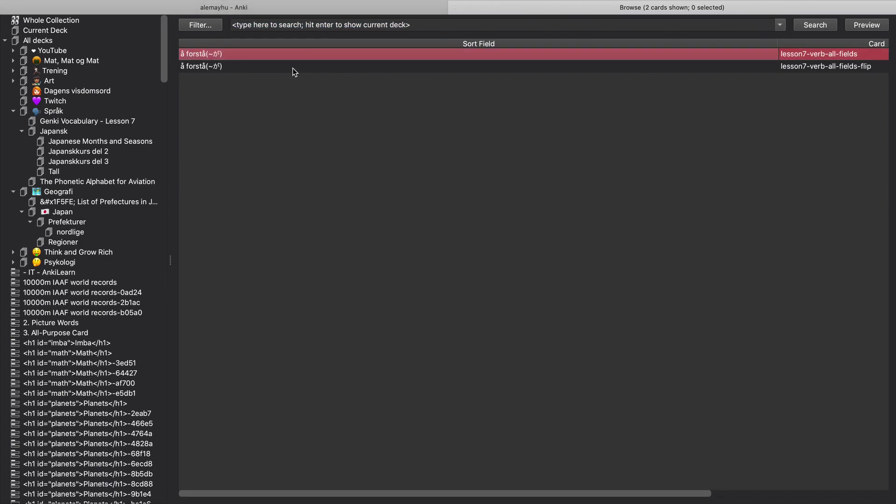
click(248, 56)
click(232, 67)
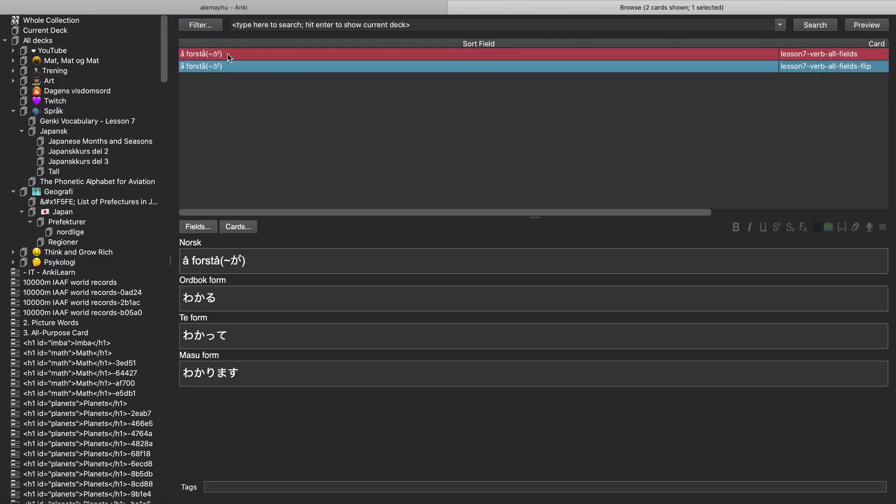
shift+click(228, 53)
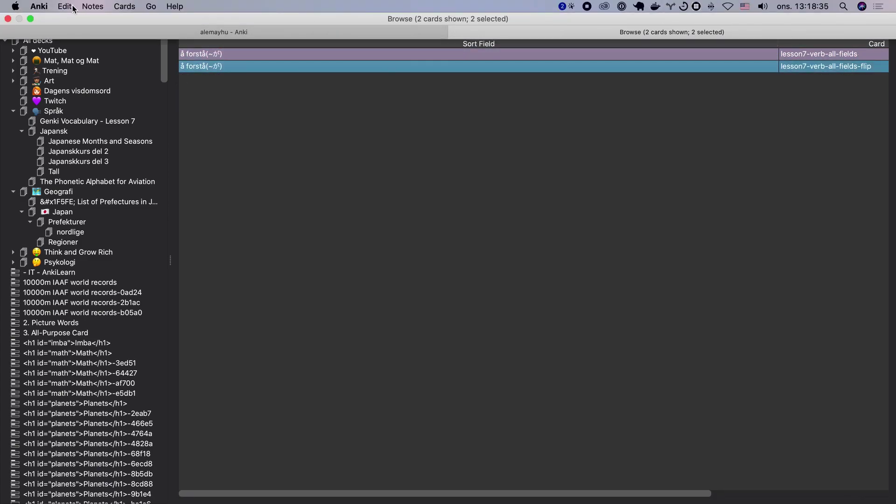
Batch-download 3 Google images per word into the Norsk field, appending to existing content.
click(72, 7)
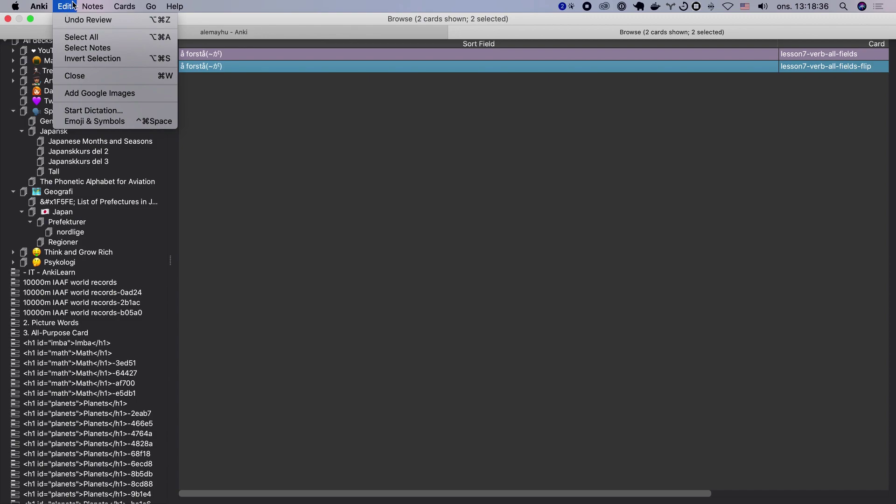
click(93, 94)
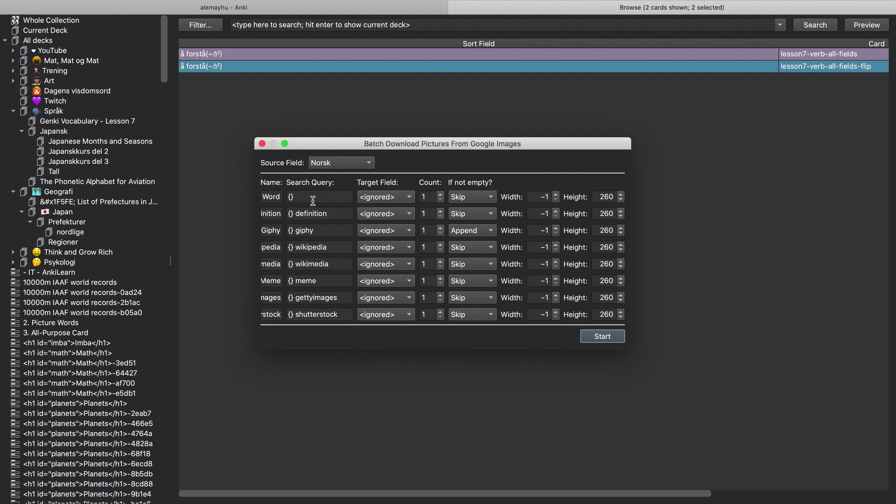
click(375, 198)
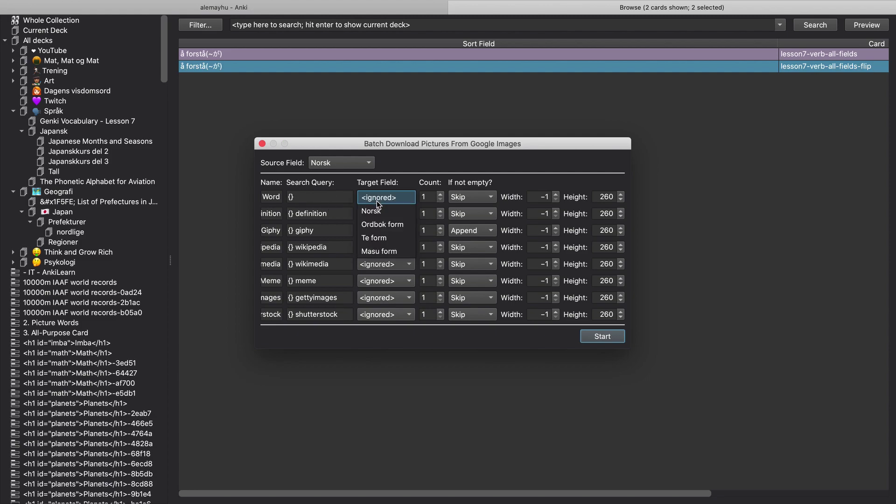
click(390, 213)
click(440, 194)
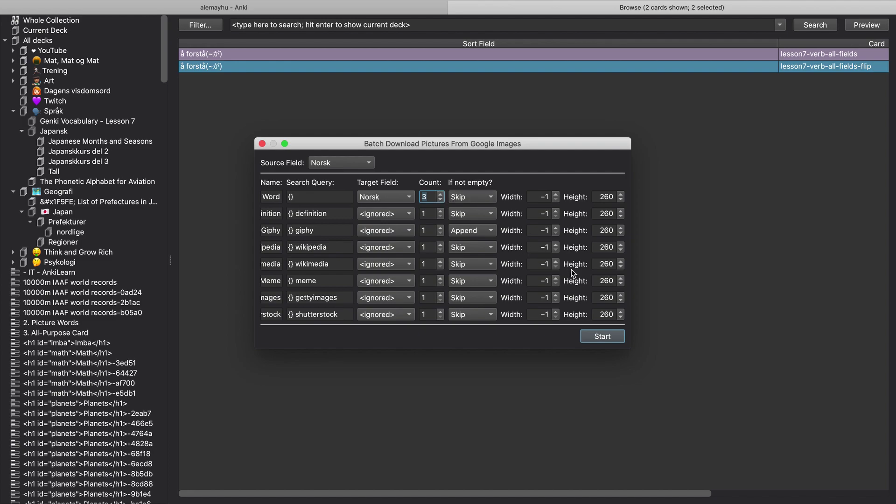
click(477, 195)
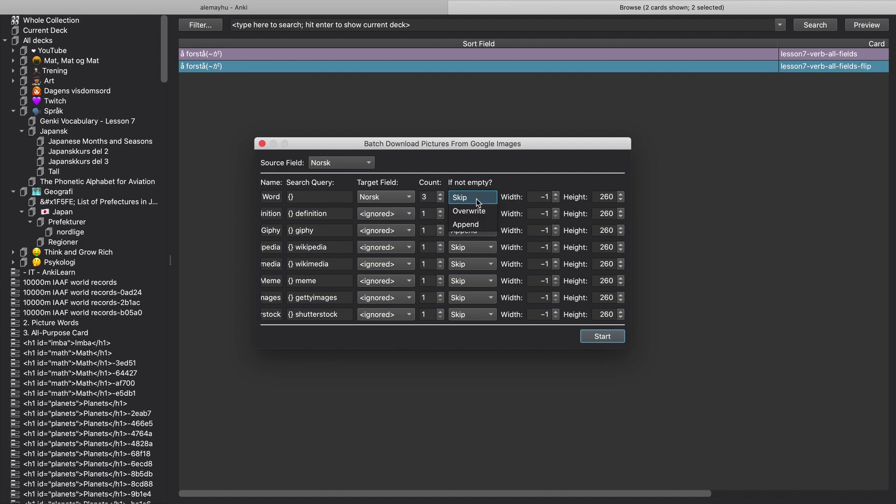
click(471, 225)
click(609, 335)
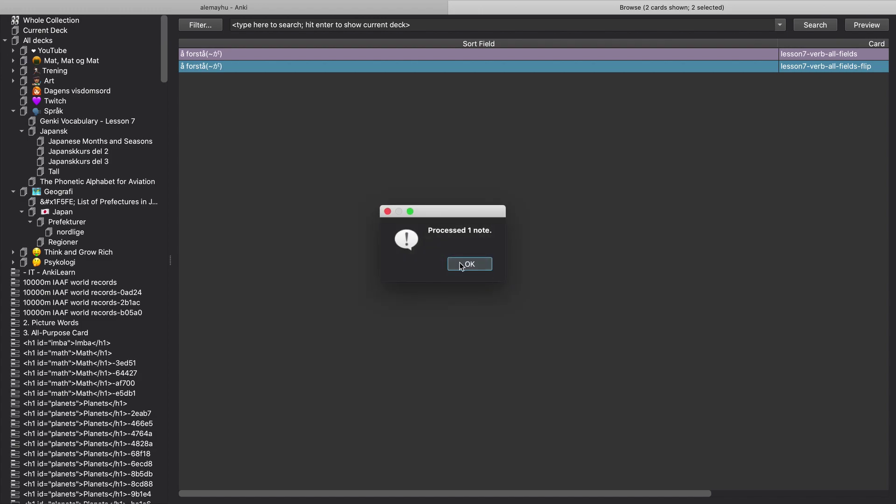
click(469, 264)
Delete the two book covers from Norsk, leaving the lightbulb drawing below the word.
click(571, 303)
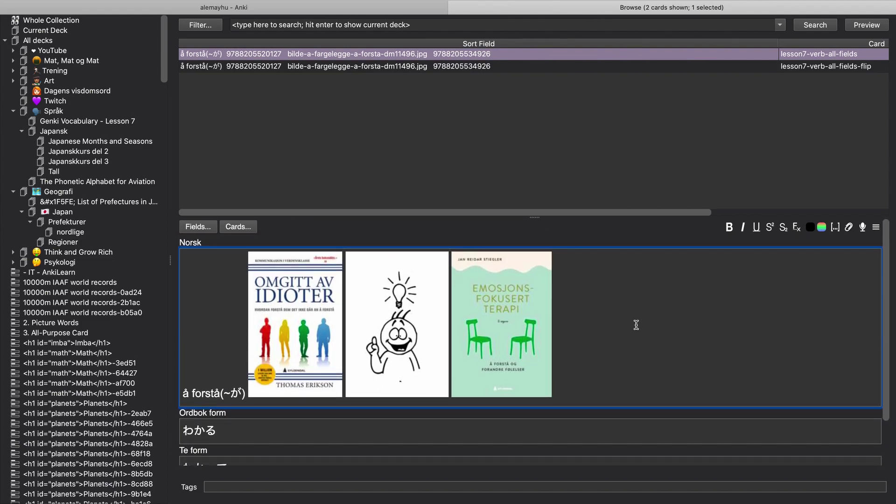
key(BackSpace)
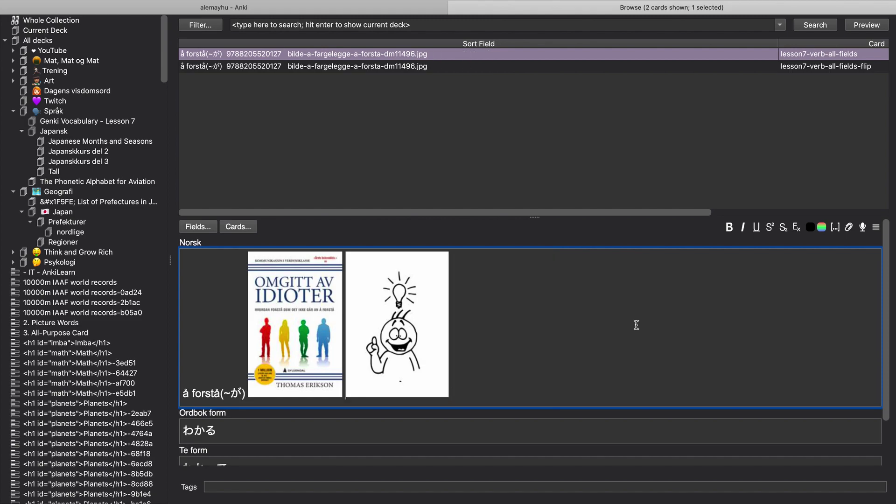
key(Left)
key(BackSpace)
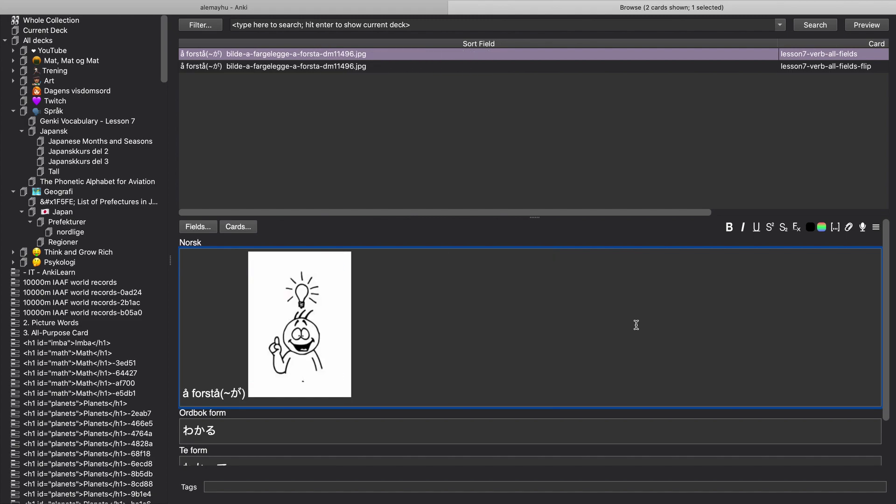
key(Return)
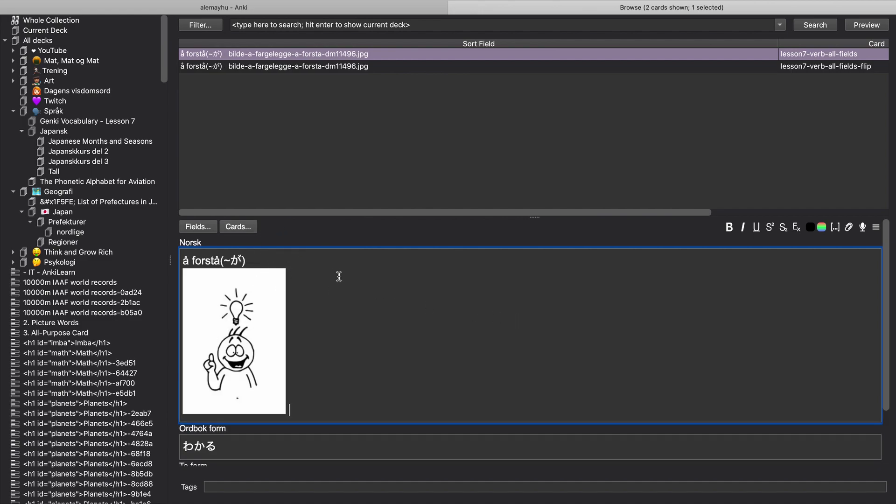
Select the å forstå(~が) note's second card and check its Ordbok form field.
click(372, 66)
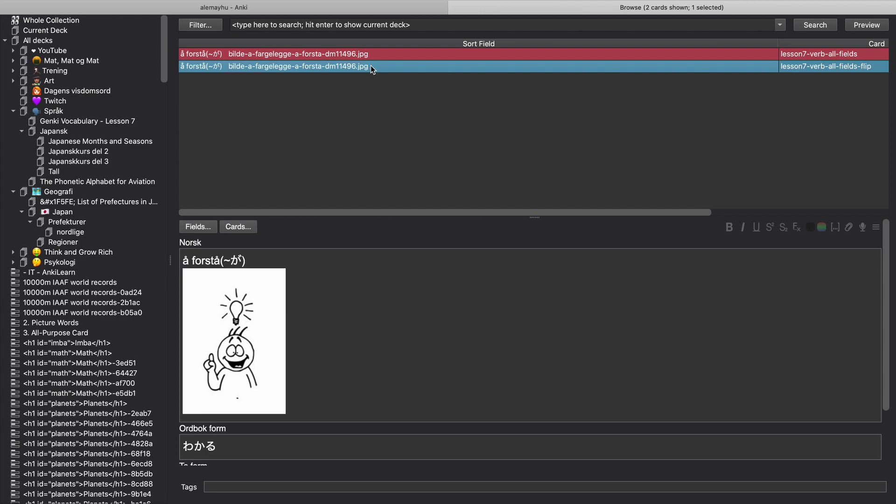
scroll(304, 326, down, 3)
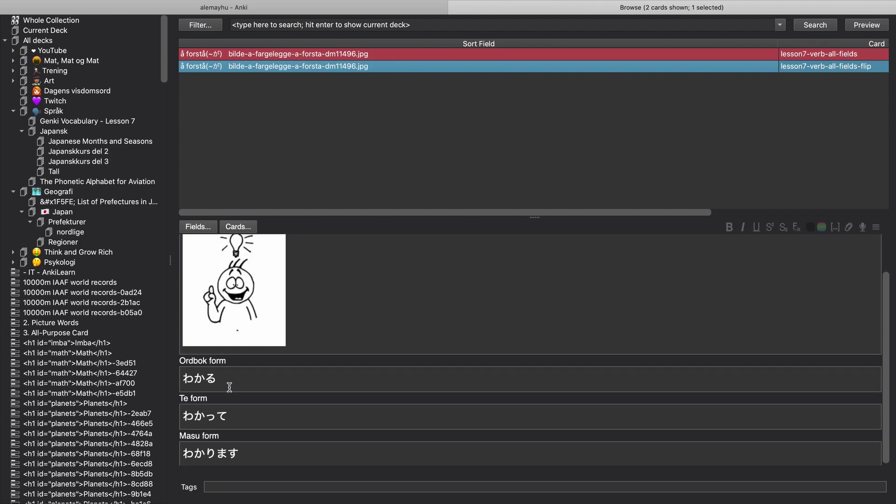
click(229, 388)
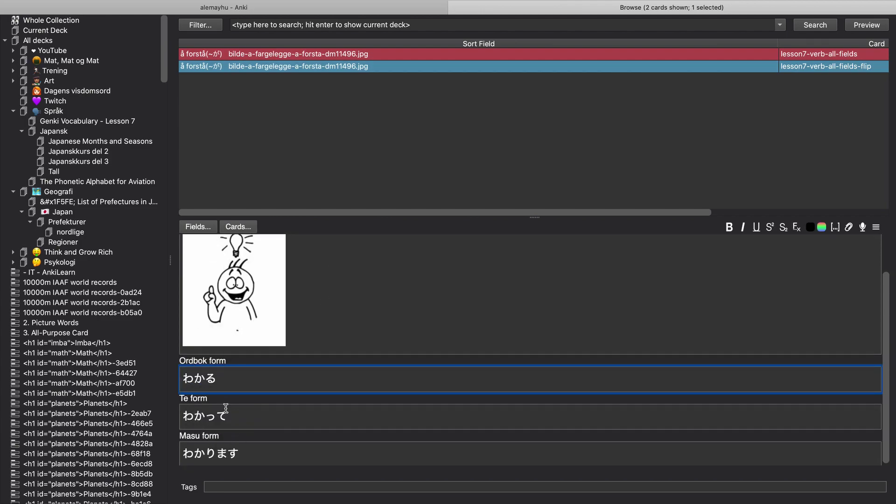
click(262, 68)
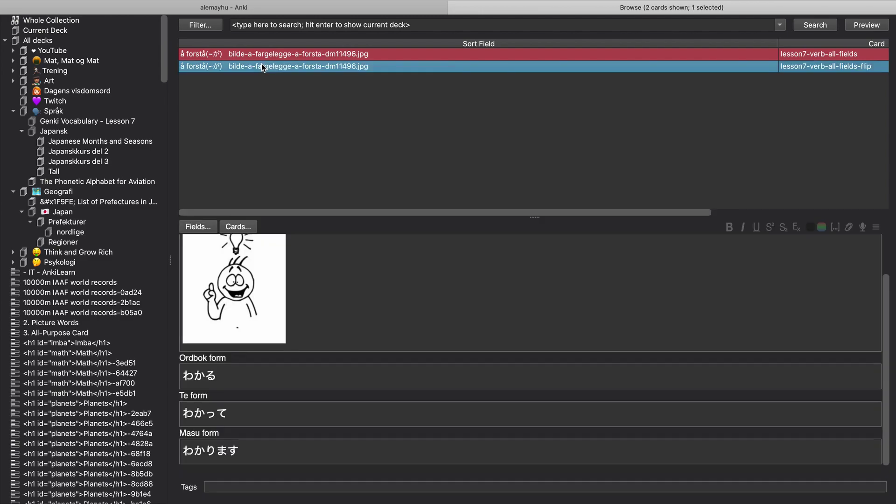
Launch a Google image batch download using Masu form as both source and target field.
mouse_move(107, 4)
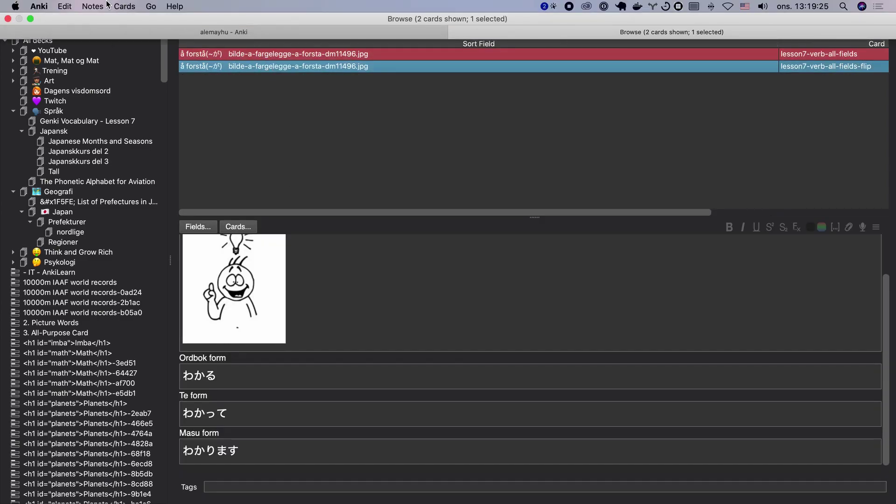
click(66, 6)
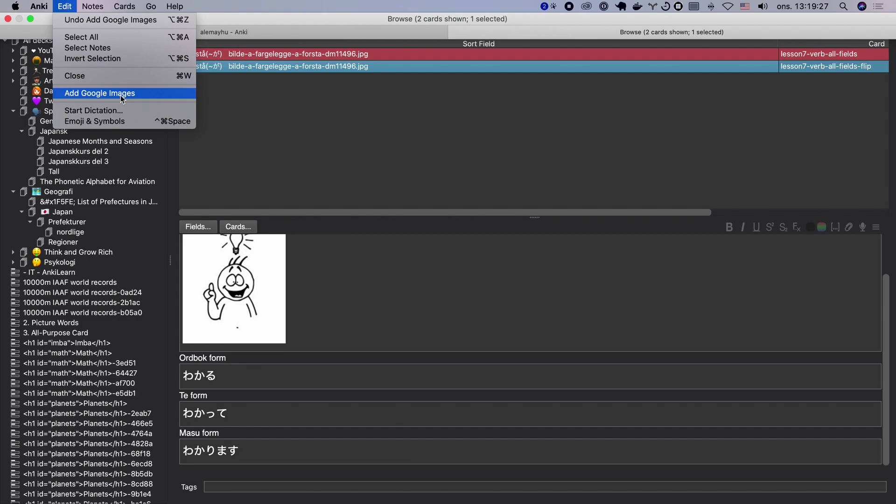
click(121, 93)
click(385, 197)
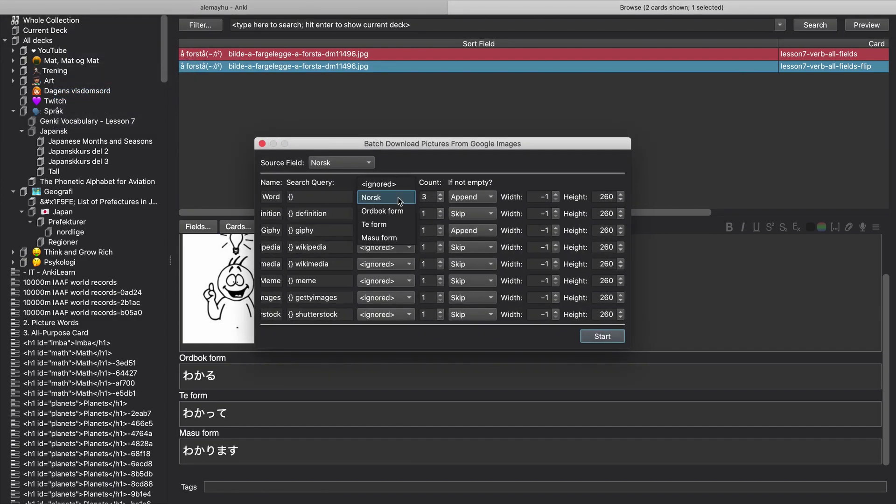
click(393, 237)
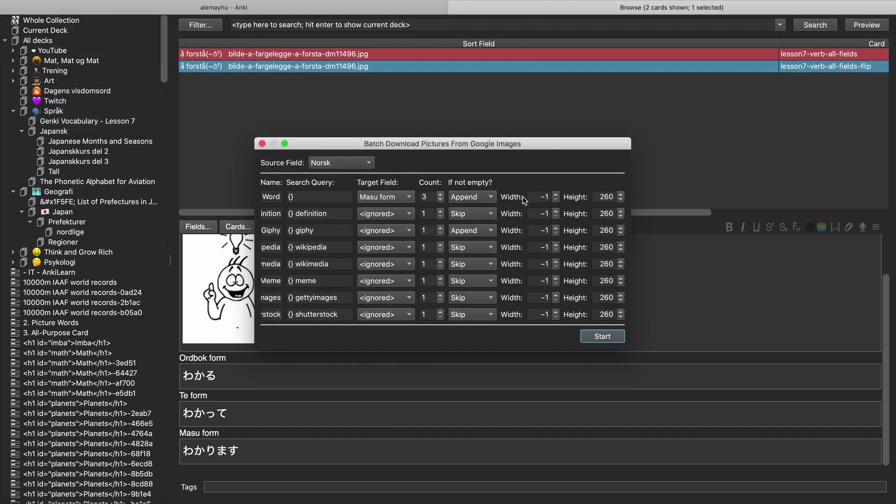
click(602, 337)
click(354, 162)
click(338, 202)
click(605, 335)
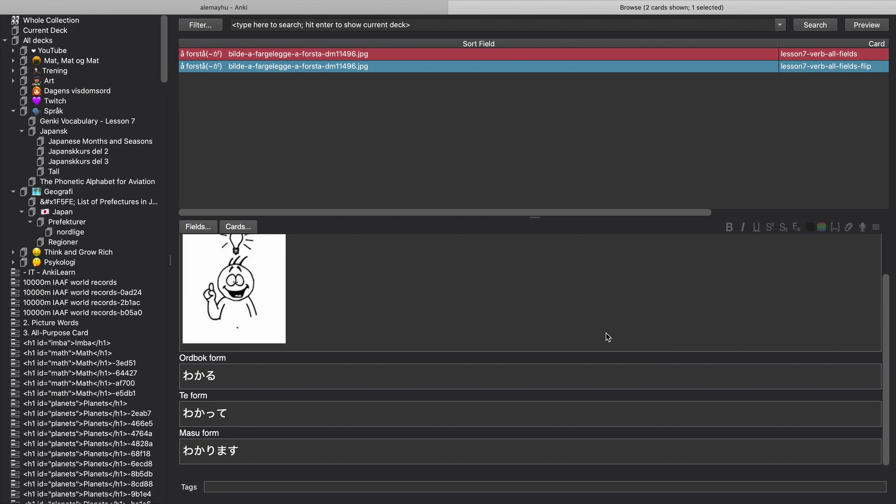
Delete both giraffe images from Masu form, leaving the chart on a line below わかります.
click(469, 264)
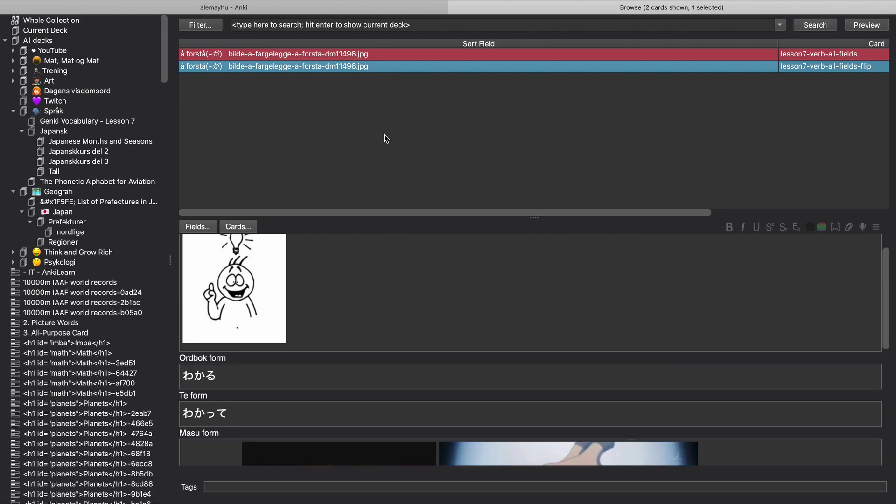
click(388, 56)
scroll(515, 327, down, 5)
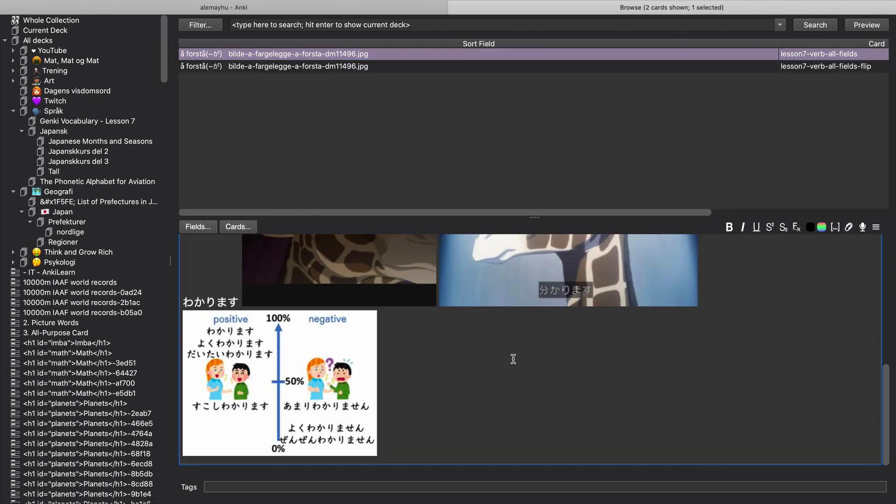
click(401, 337)
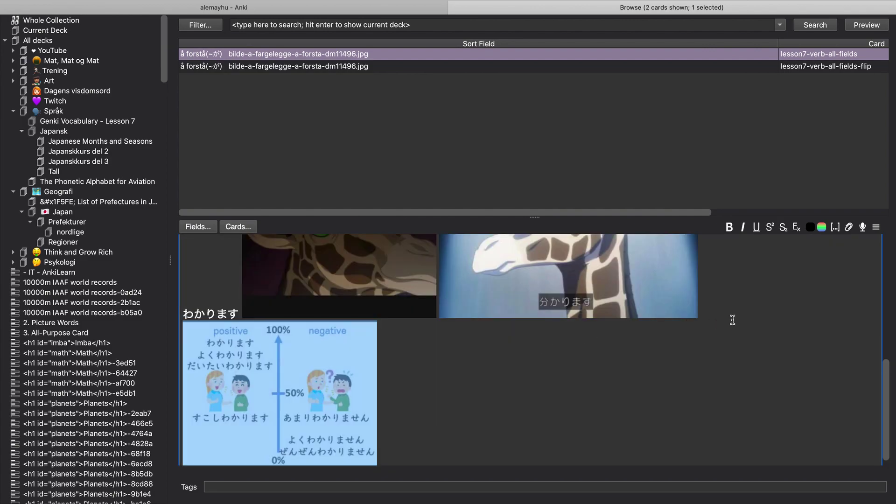
click(754, 282)
key(BackSpace)
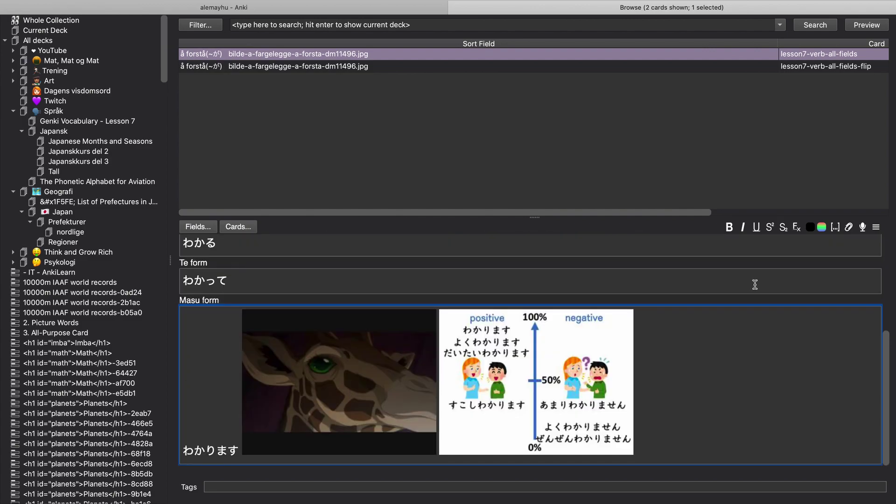
key(BackSpace)
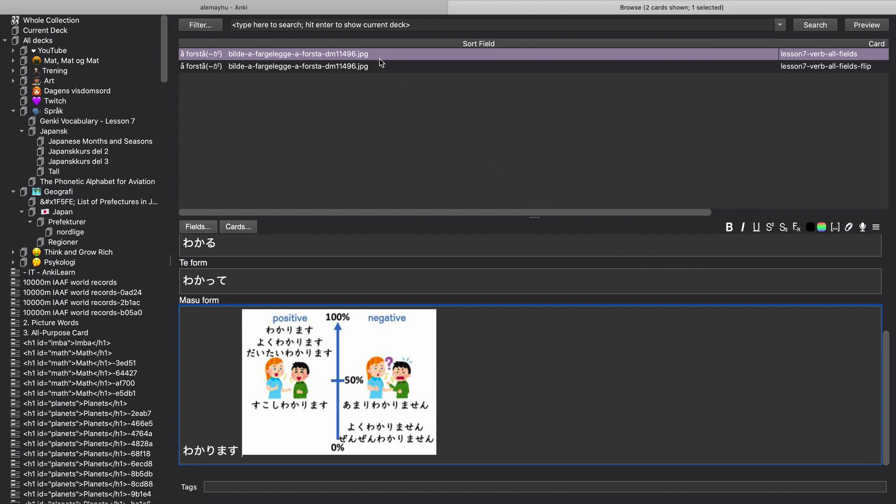
key(Return)
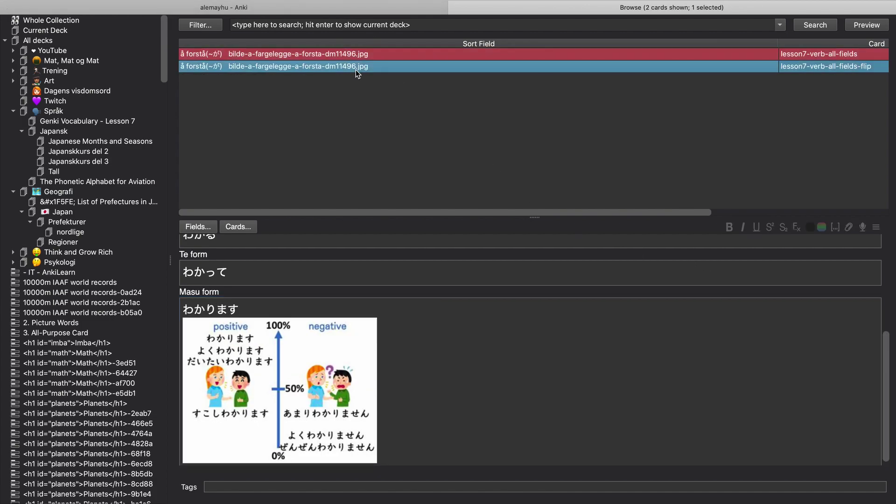
click(361, 68)
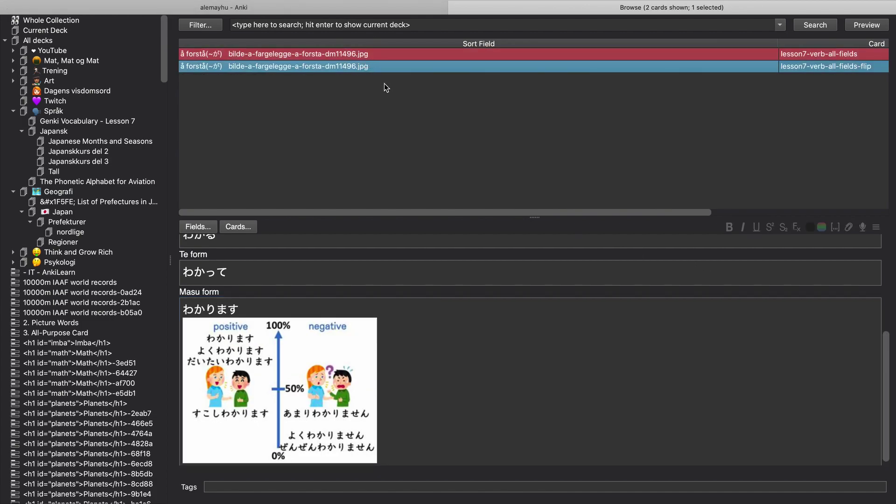